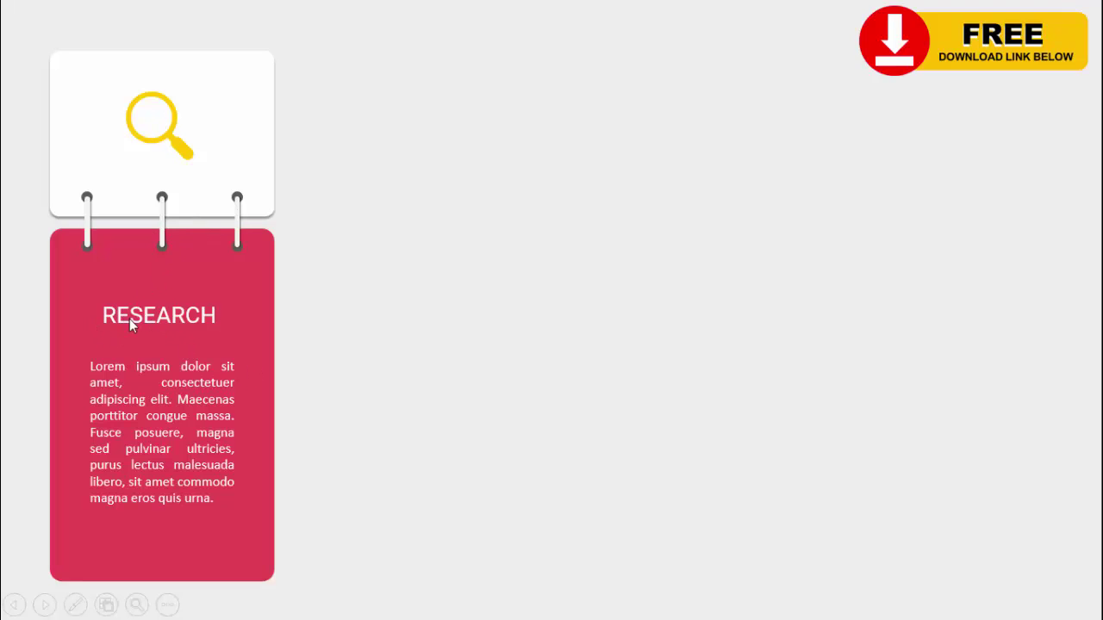
# Step: Preview the slideshow, revealing the green IDEA, yellow GOAL and blue PROGRESS cards, then advance to the next slide
pyautogui.click(601, 330)
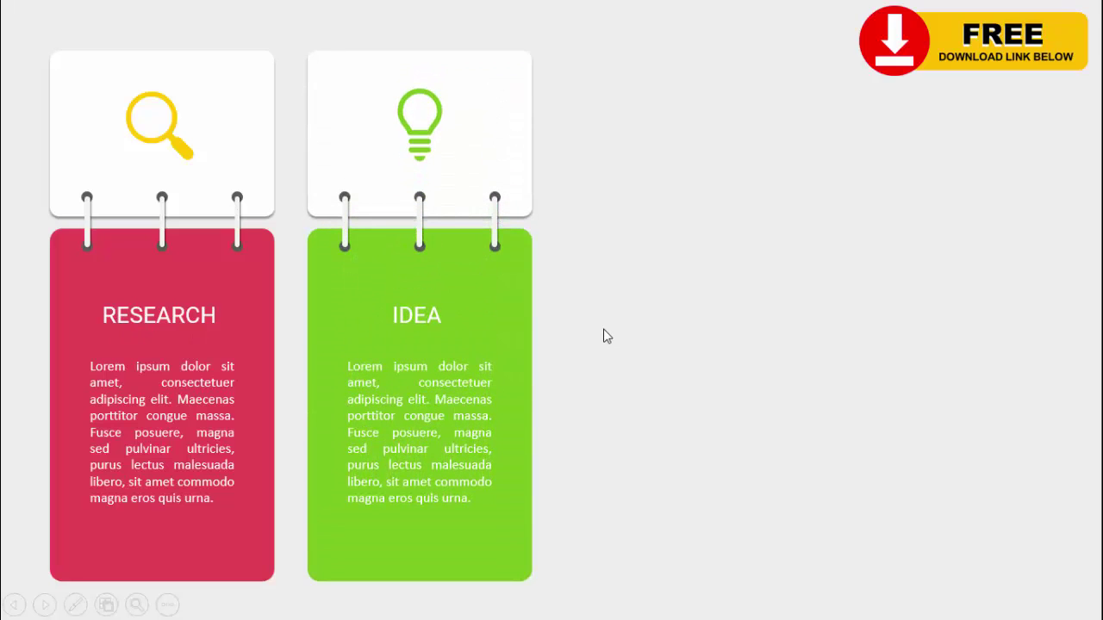
pyautogui.click(603, 329)
pyautogui.click(603, 329)
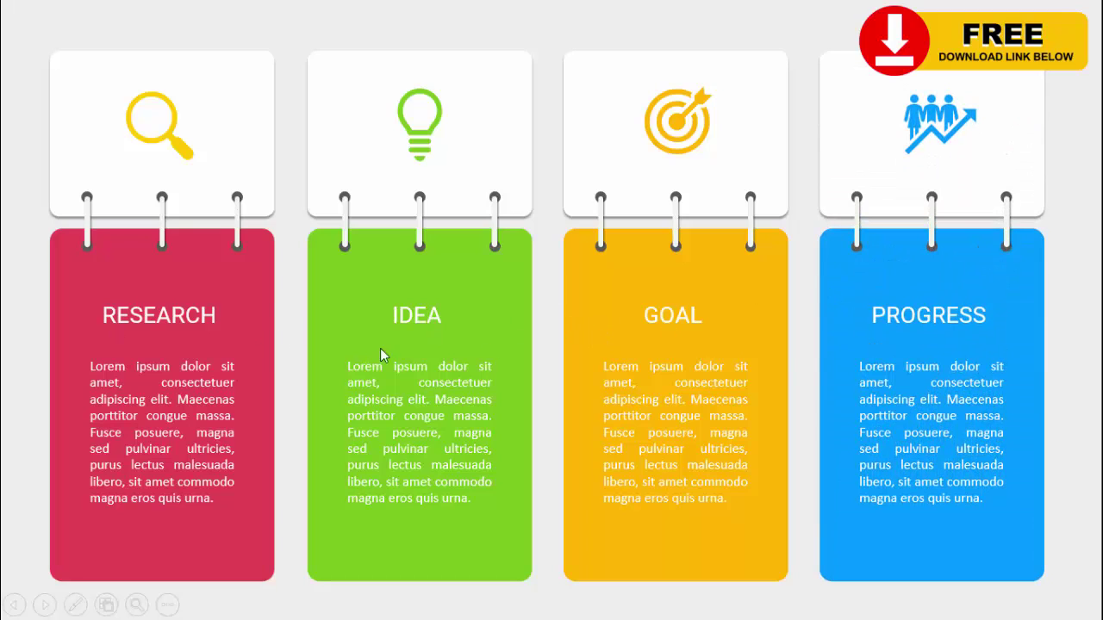
pyautogui.click(1066, 338)
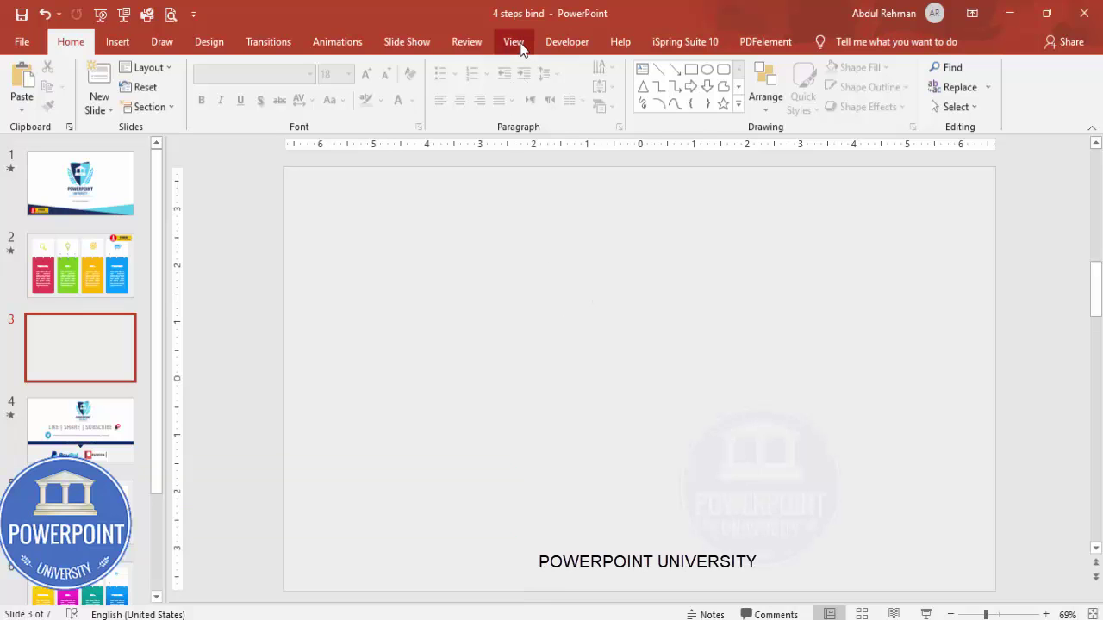
# Step: Turn on guides and draw a tall rounded rectangle, then square off its corners
pyautogui.click(512, 42)
pyautogui.click(328, 107)
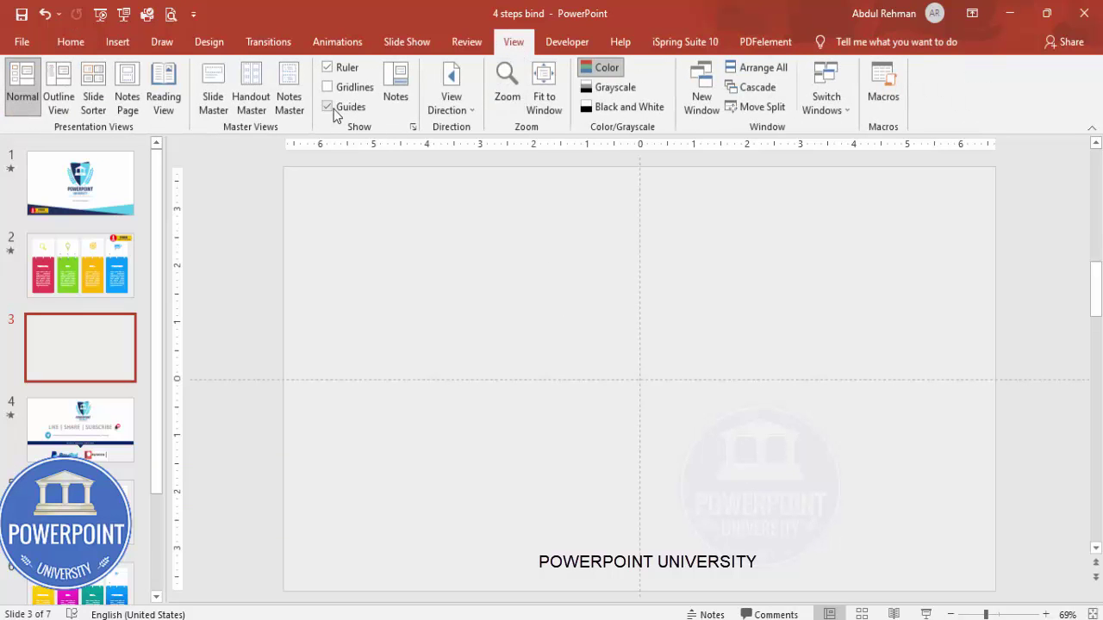
pyautogui.click(120, 43)
pyautogui.click(260, 103)
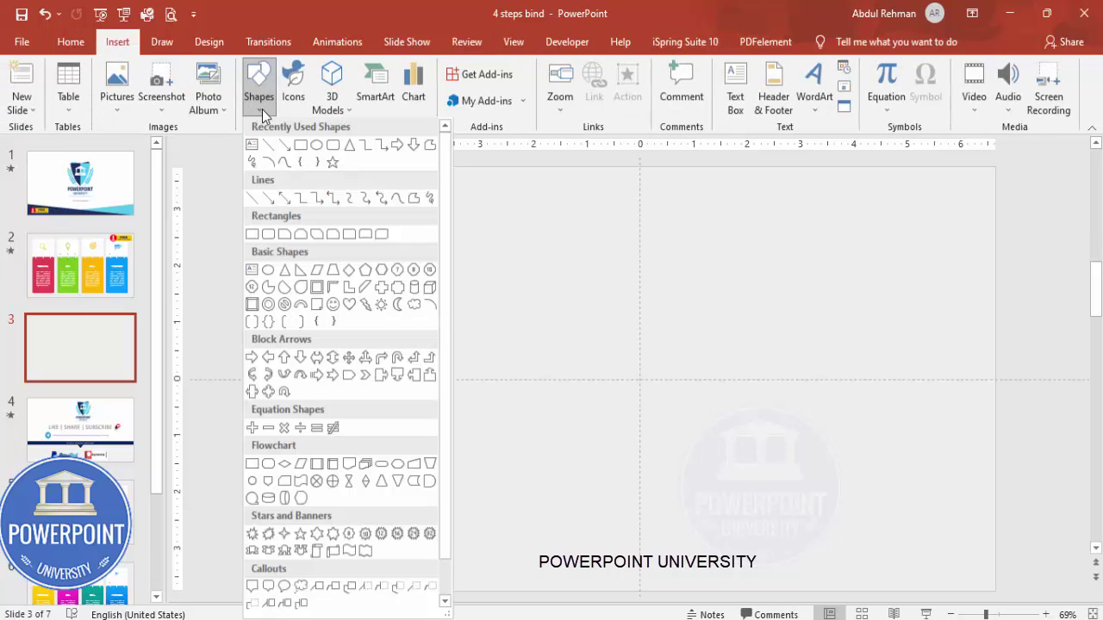
pyautogui.click(268, 236)
pyautogui.moveTo(565, 337); pyautogui.dragTo(701, 582)
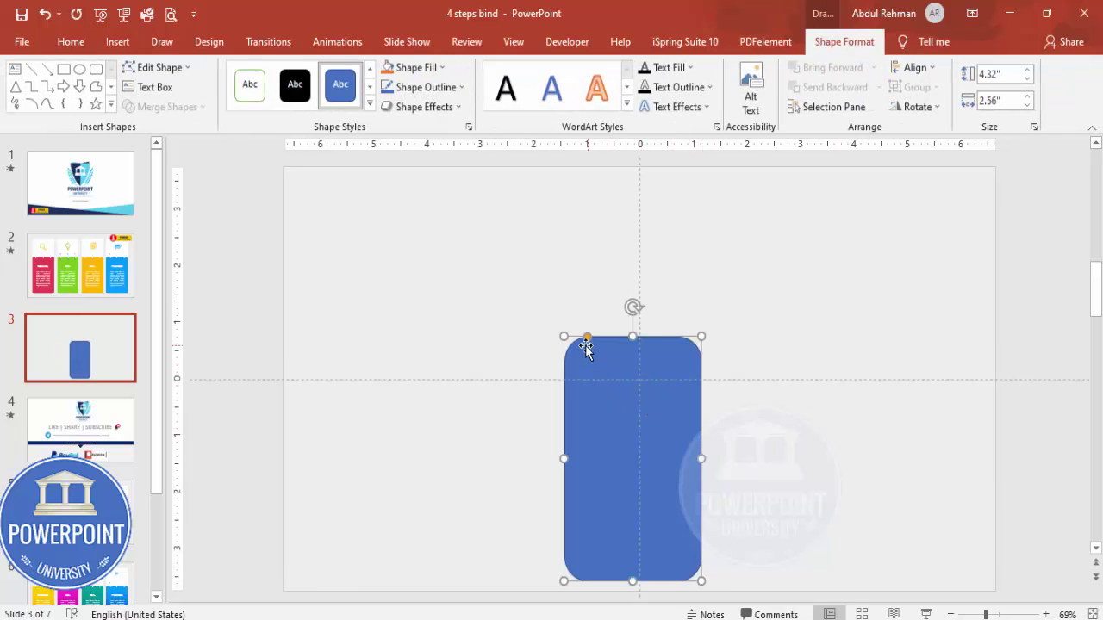
pyautogui.moveTo(587, 340); pyautogui.dragTo(573, 343)
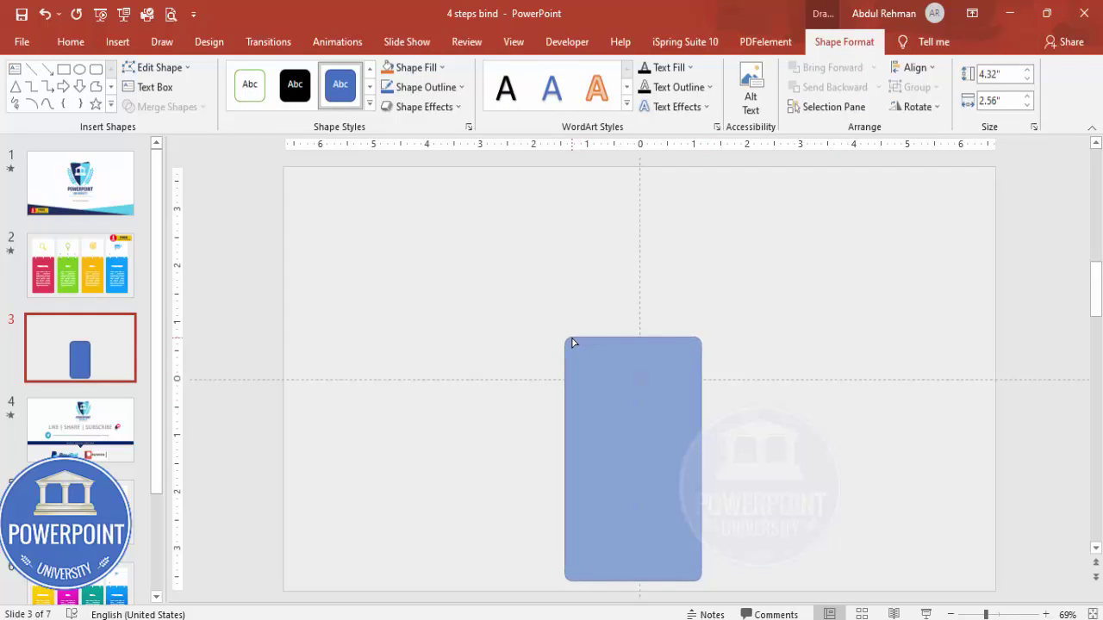
pyautogui.moveTo(570, 342); pyautogui.dragTo(570, 343)
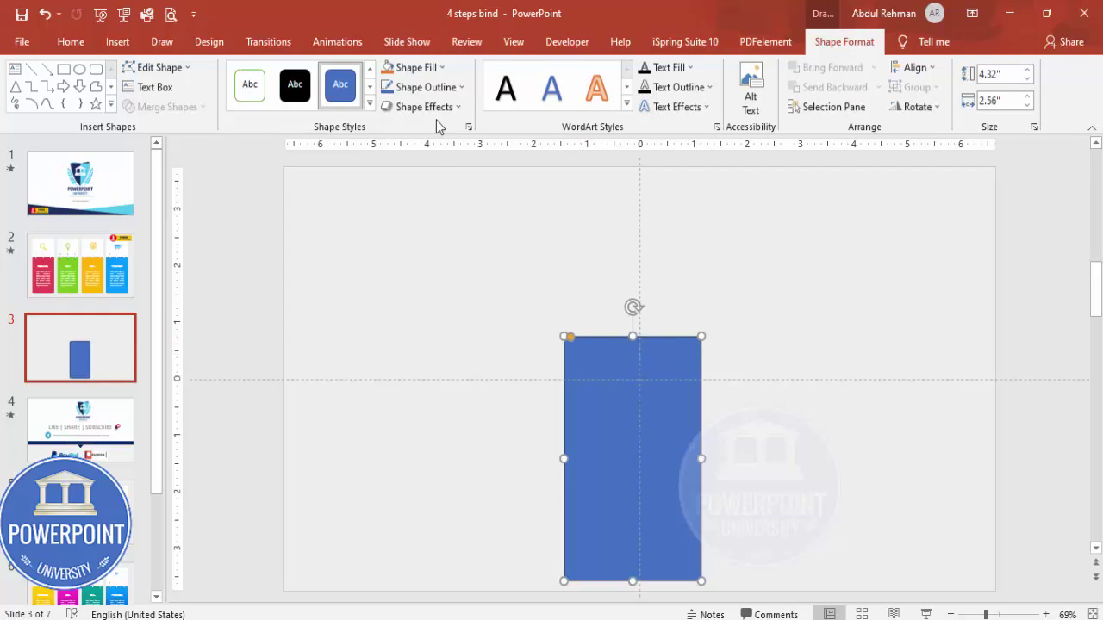
# Step: Give the rectangle no outline and a red fill
pyautogui.click(431, 88)
pyautogui.click(433, 276)
pyautogui.click(414, 67)
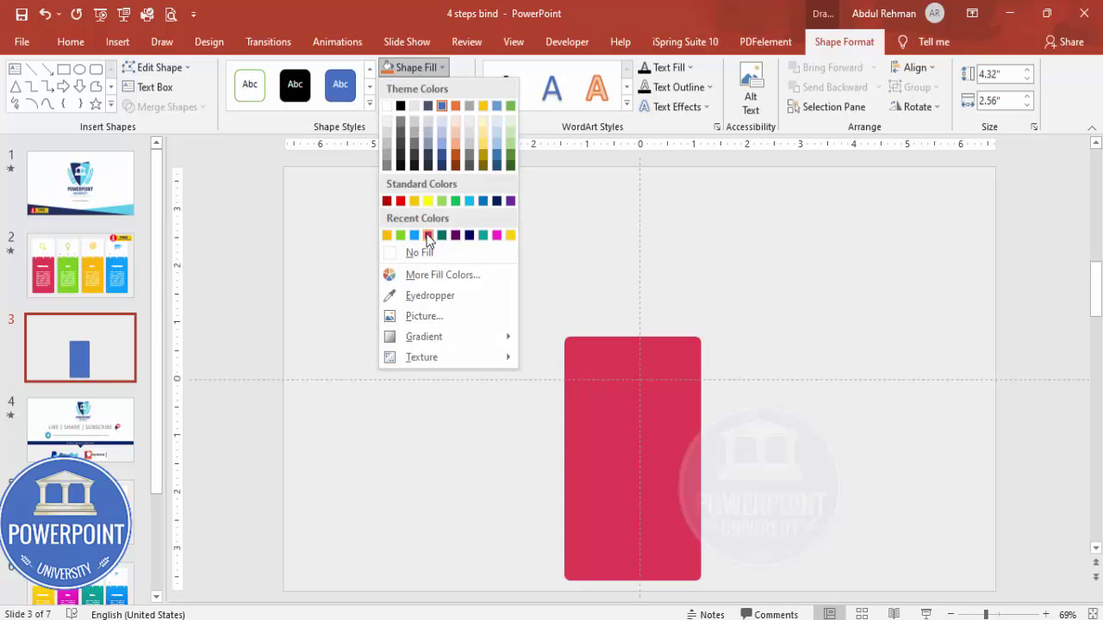
pyautogui.click(428, 236)
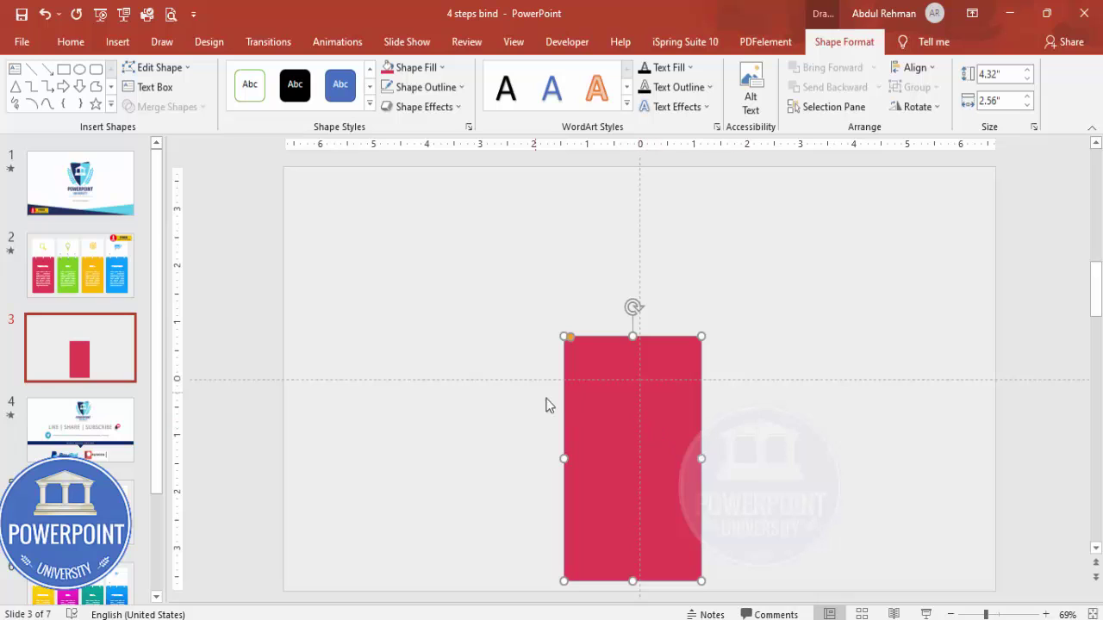
# Step: Centre the red panel on the guide, copy it upward, fill the copy white, and shorten it to 2.15"
pyautogui.moveTo(667, 429); pyautogui.dragTo(674, 433)
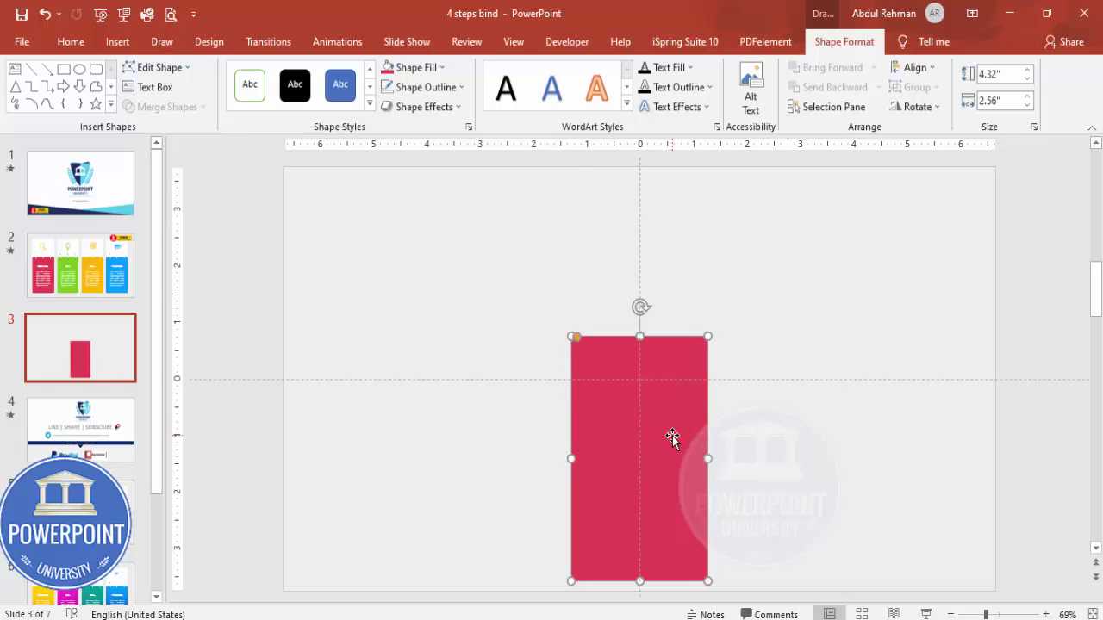
pyautogui.moveTo(669, 457); pyautogui.dragTo(662, 323)
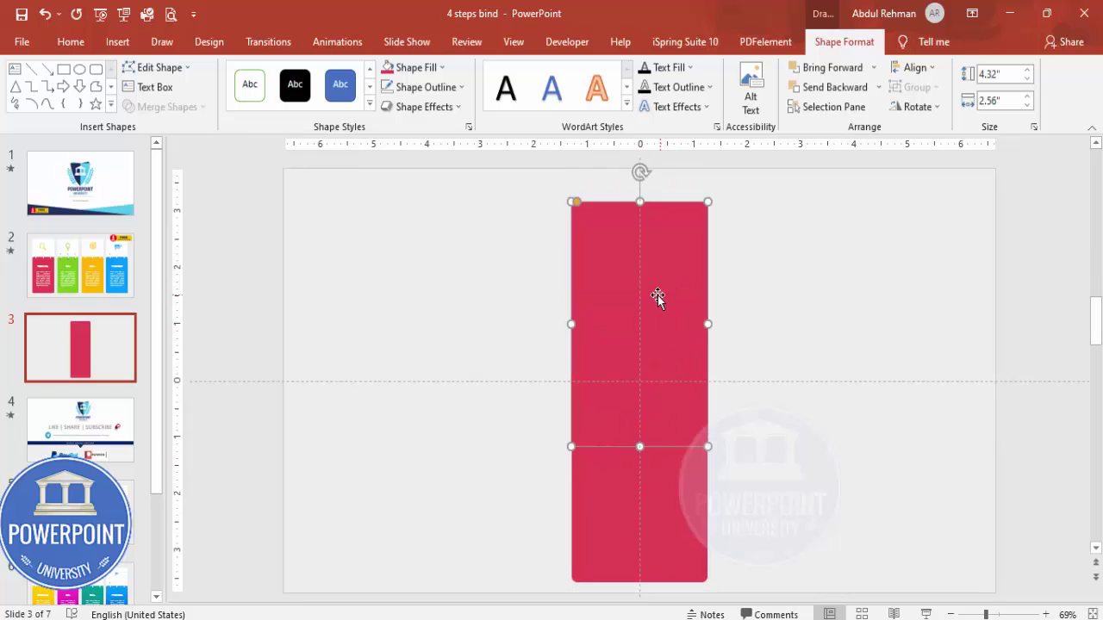
pyautogui.click(421, 73)
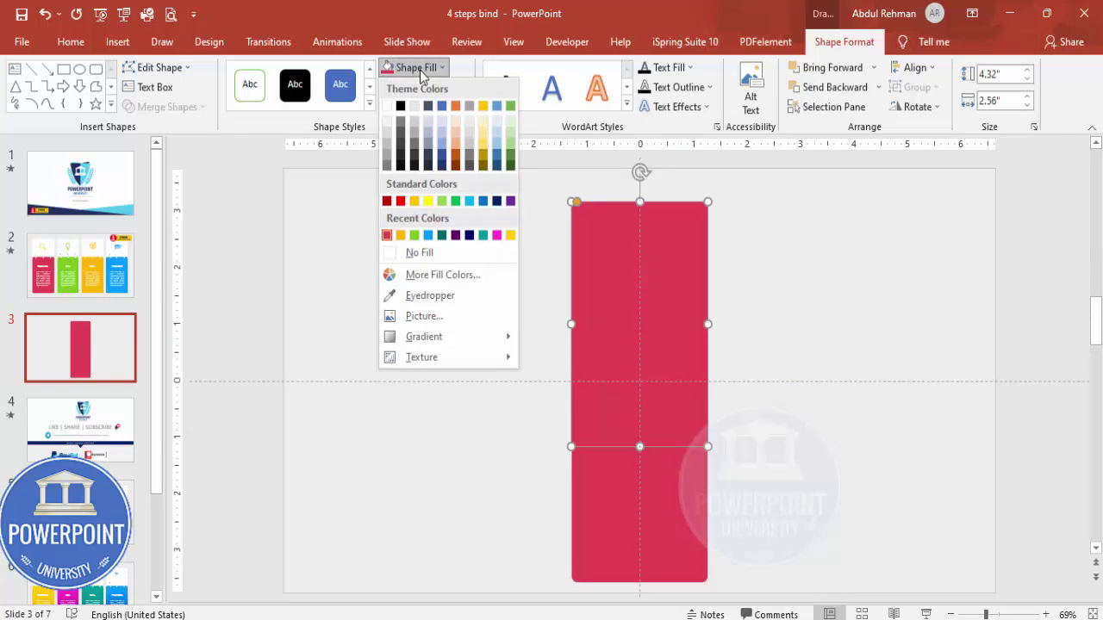
pyautogui.click(387, 107)
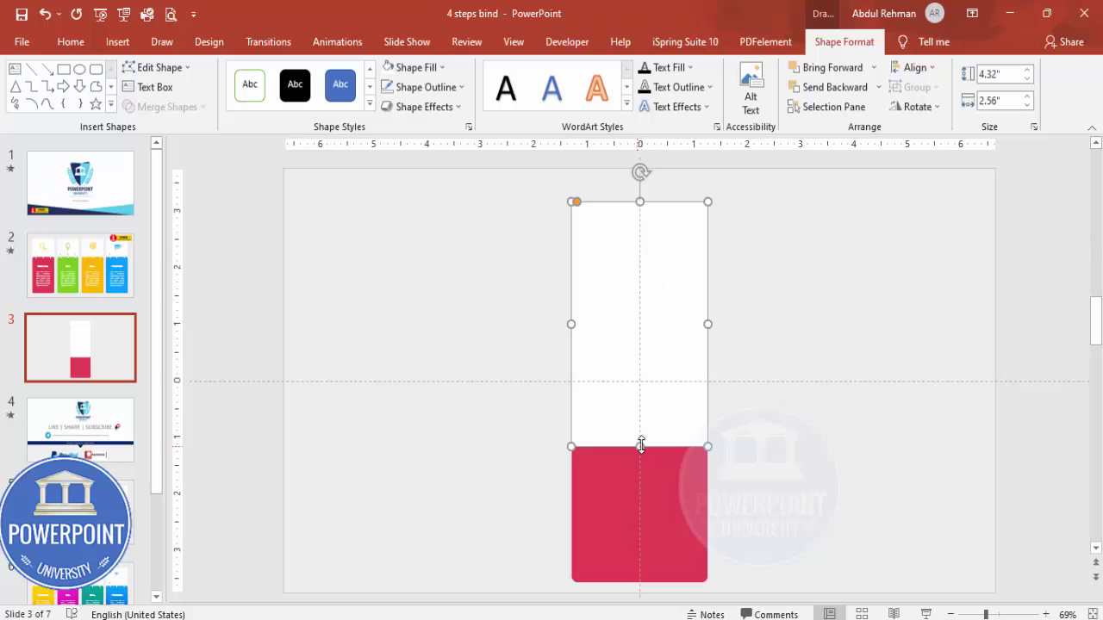
pyautogui.moveTo(641, 445); pyautogui.dragTo(645, 322)
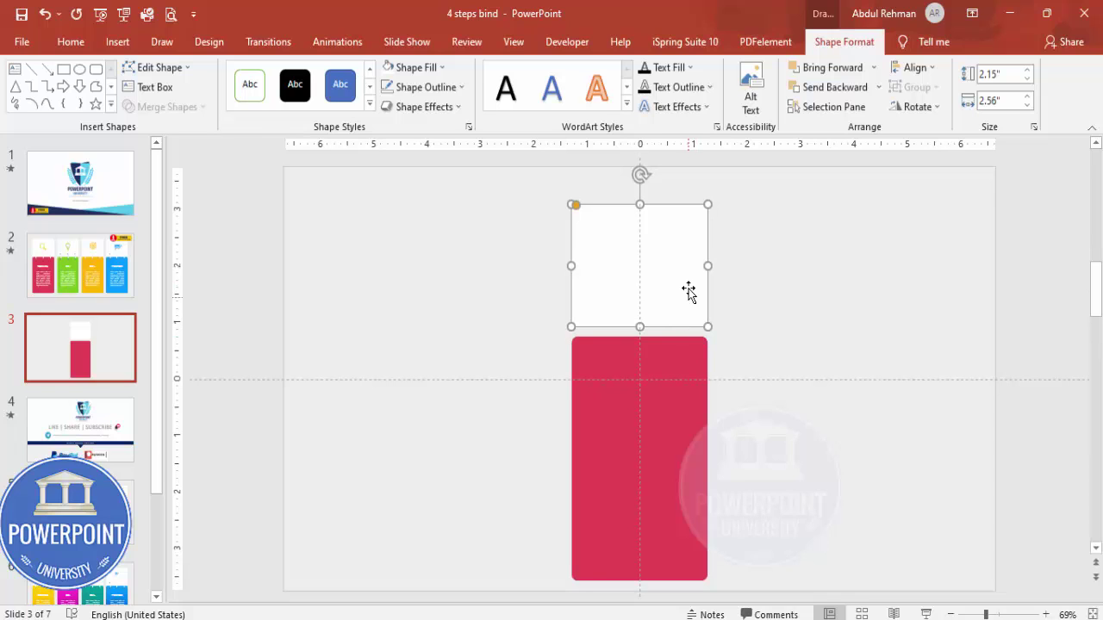
# Step: Add an Offset: Bottom Right shadow to the white tab with 1 pt blur and 4 pt distance
pyautogui.rightClick(689, 293)
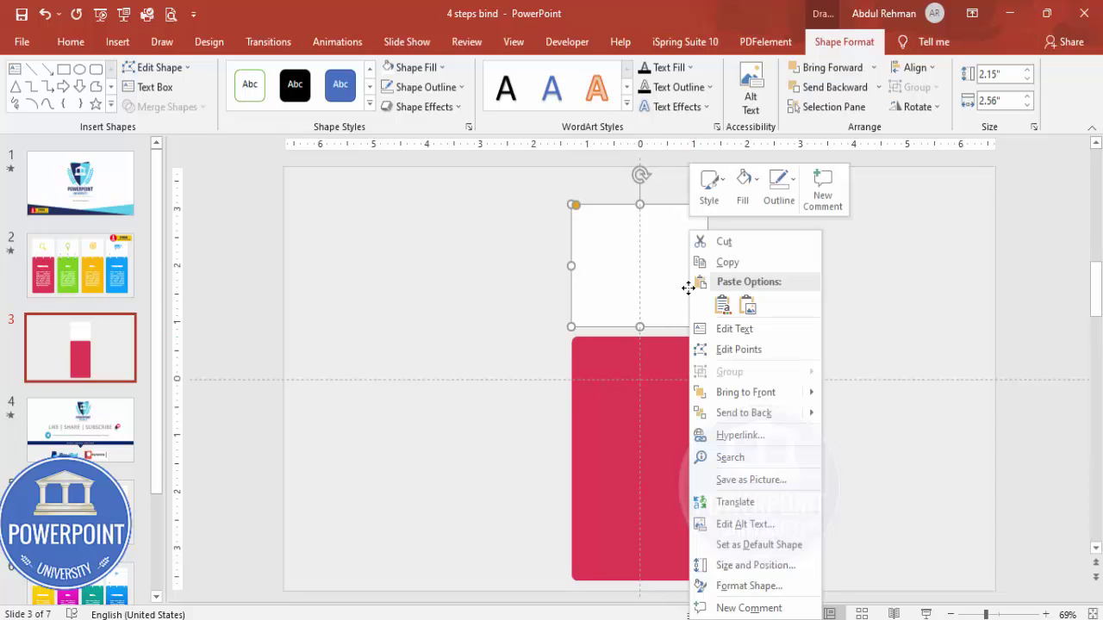
pyautogui.click(762, 588)
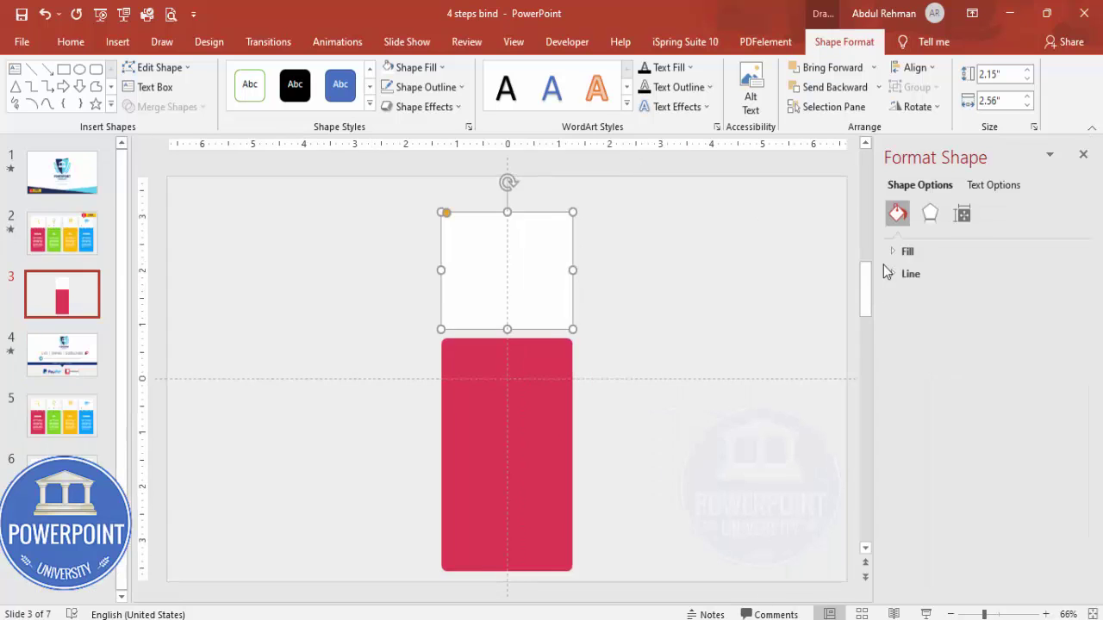
pyautogui.click(928, 214)
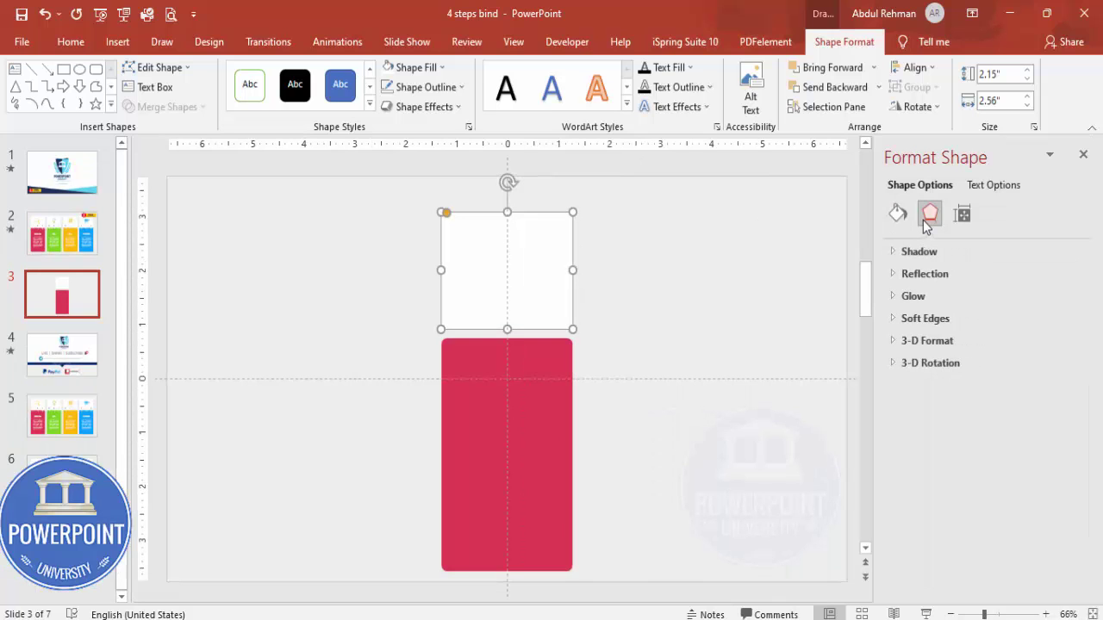
pyautogui.click(911, 251)
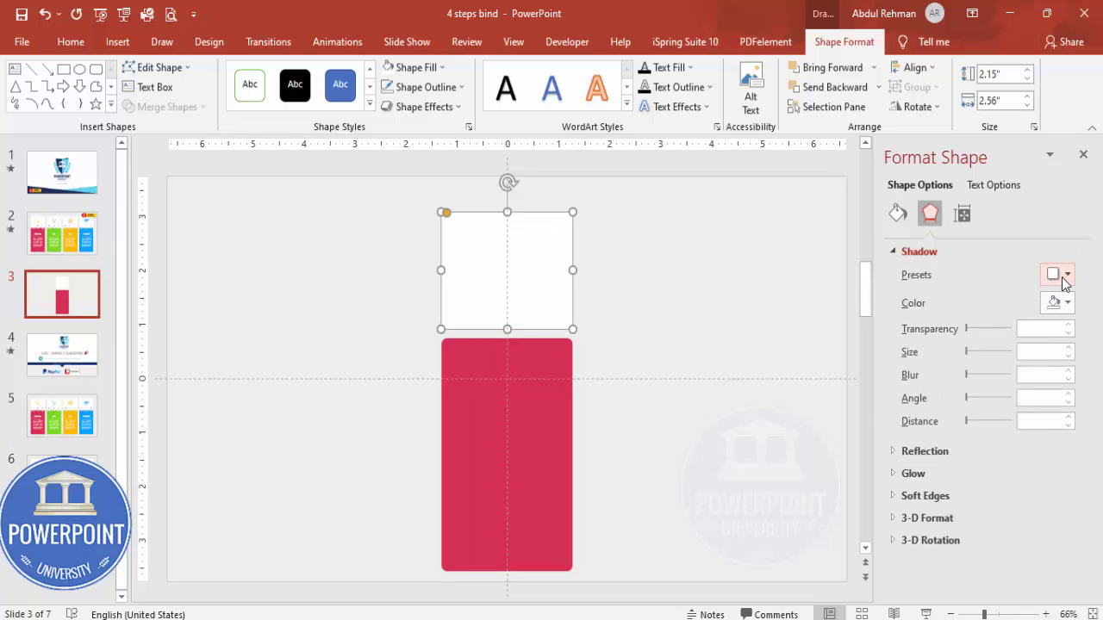
pyautogui.click(1065, 275)
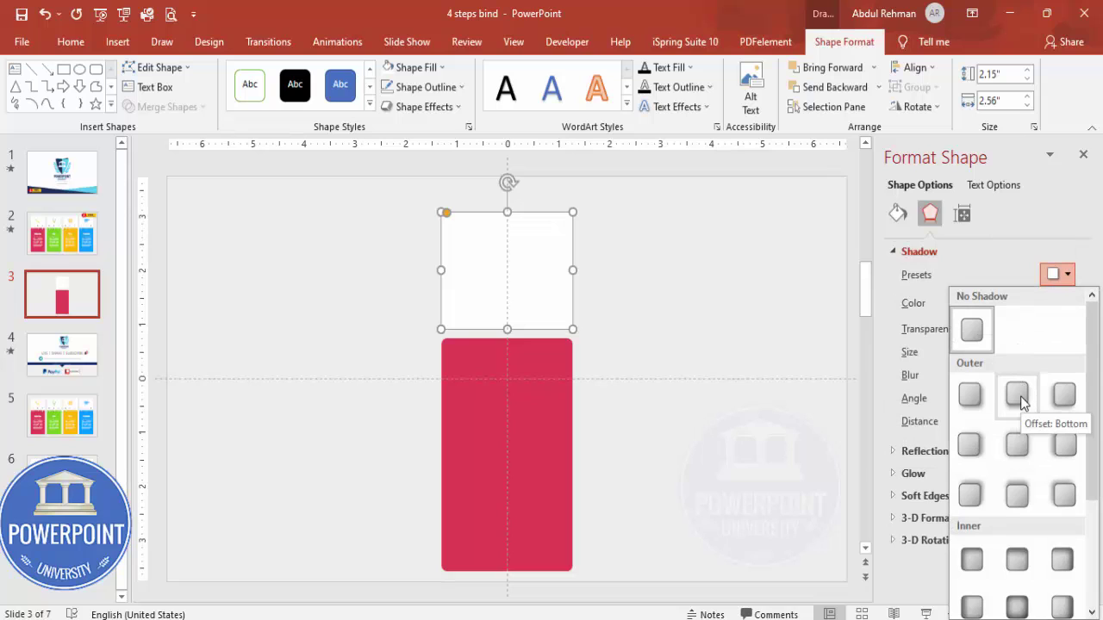
pyautogui.click(1019, 396)
pyautogui.click(1058, 275)
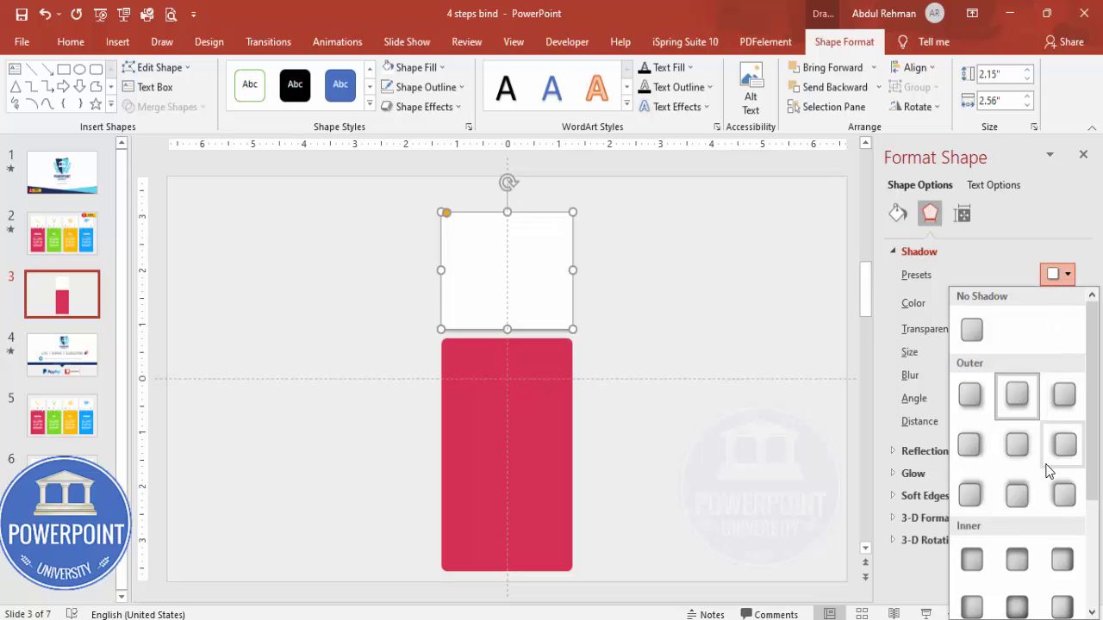
pyautogui.click(977, 409)
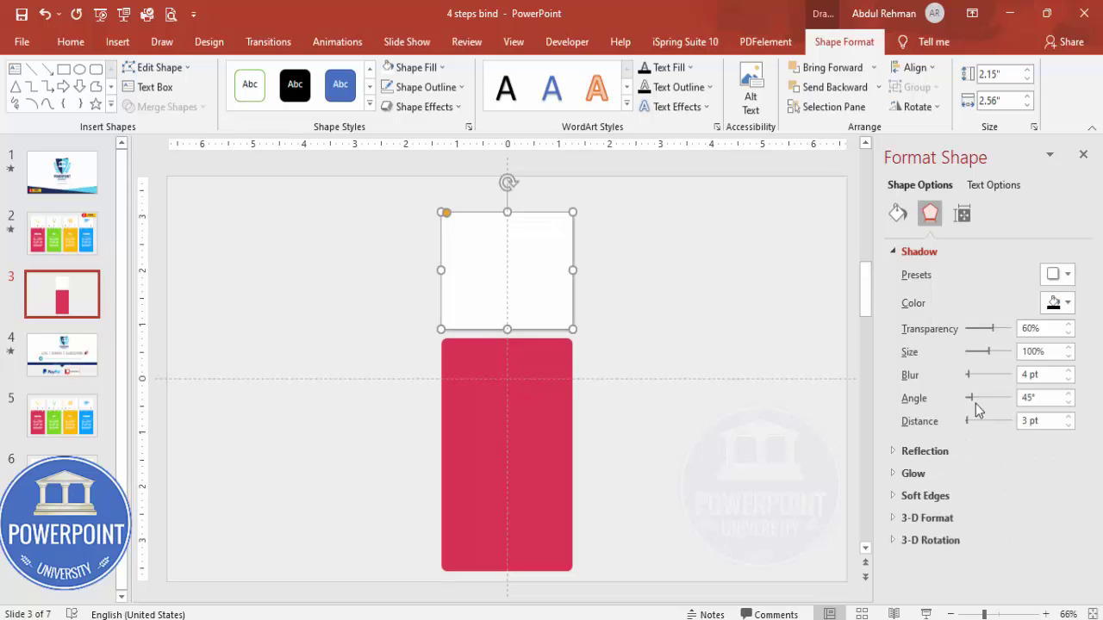
pyautogui.click(1069, 379)
pyautogui.click(1068, 379)
pyautogui.click(1068, 379)
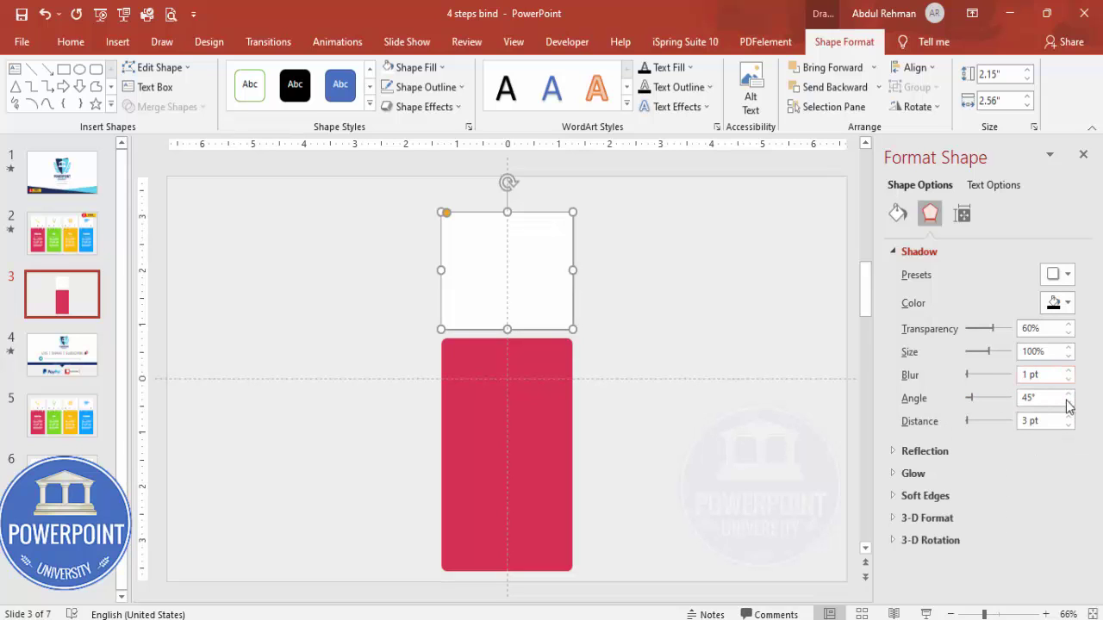
pyautogui.click(1068, 417)
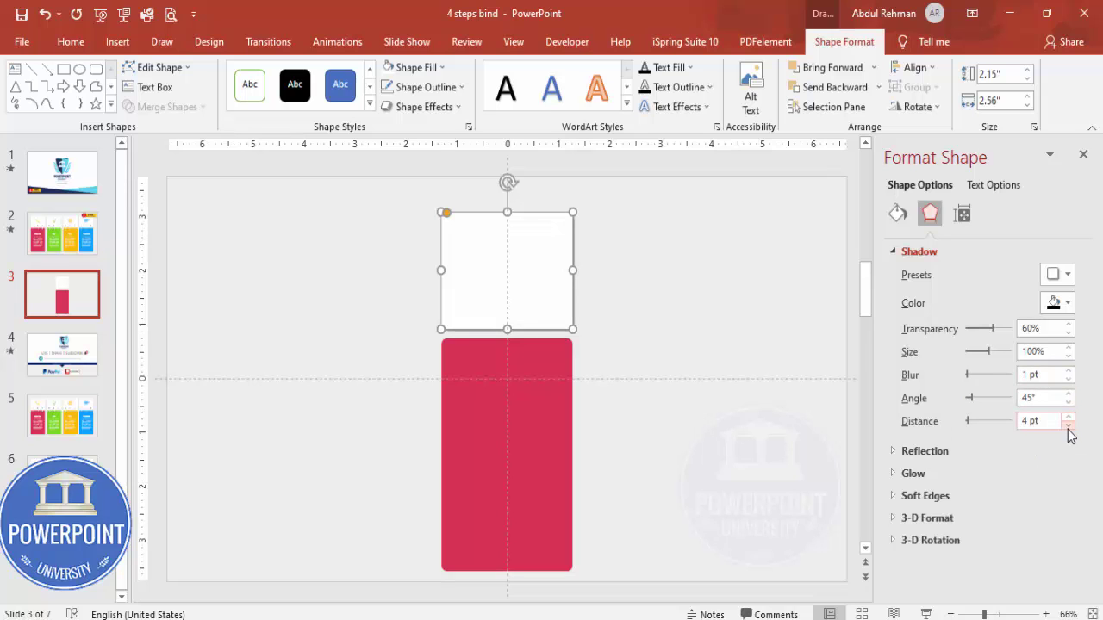
pyautogui.click(682, 322)
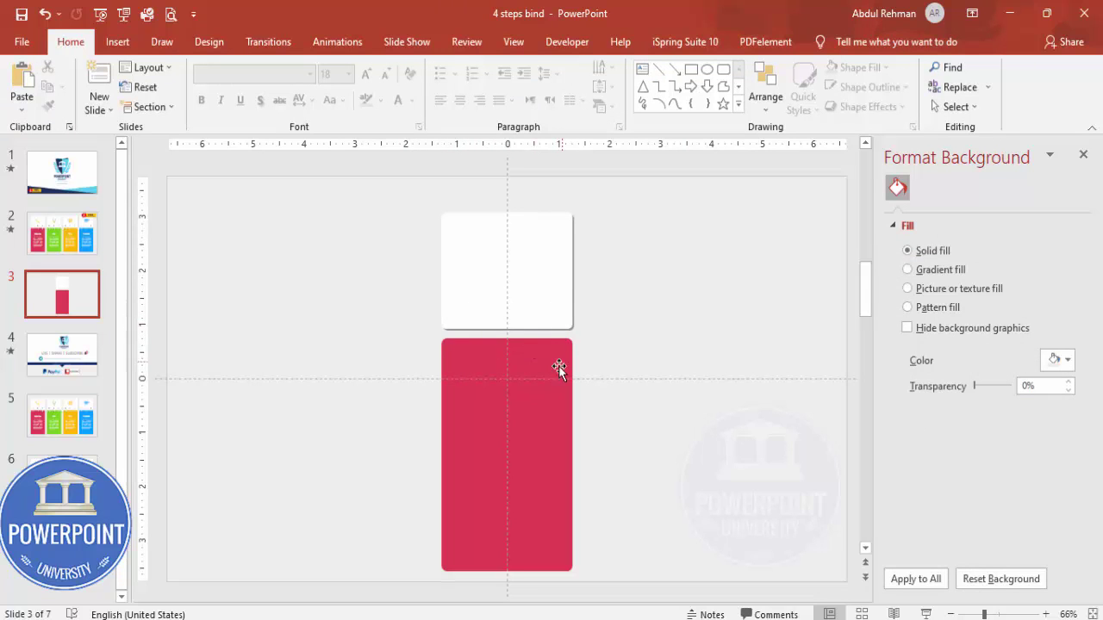
# Step: Draw a small outline-free dark grey circle on the white tab and copy it onto the red panel
pyautogui.moveTo(983, 614); pyautogui.dragTo(1008, 614)
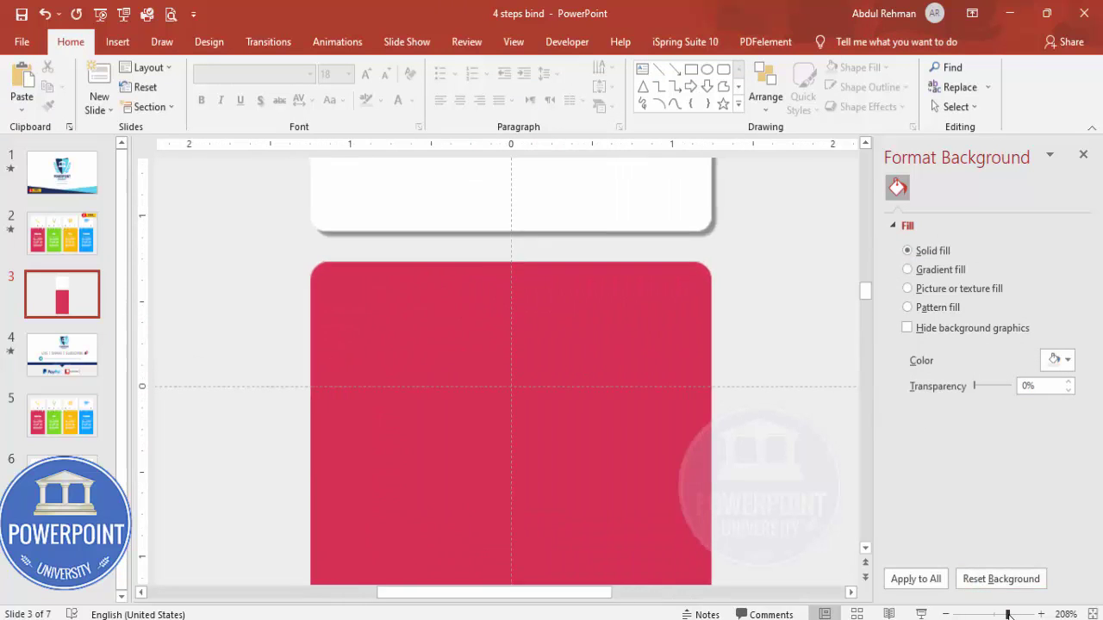
pyautogui.click(118, 41)
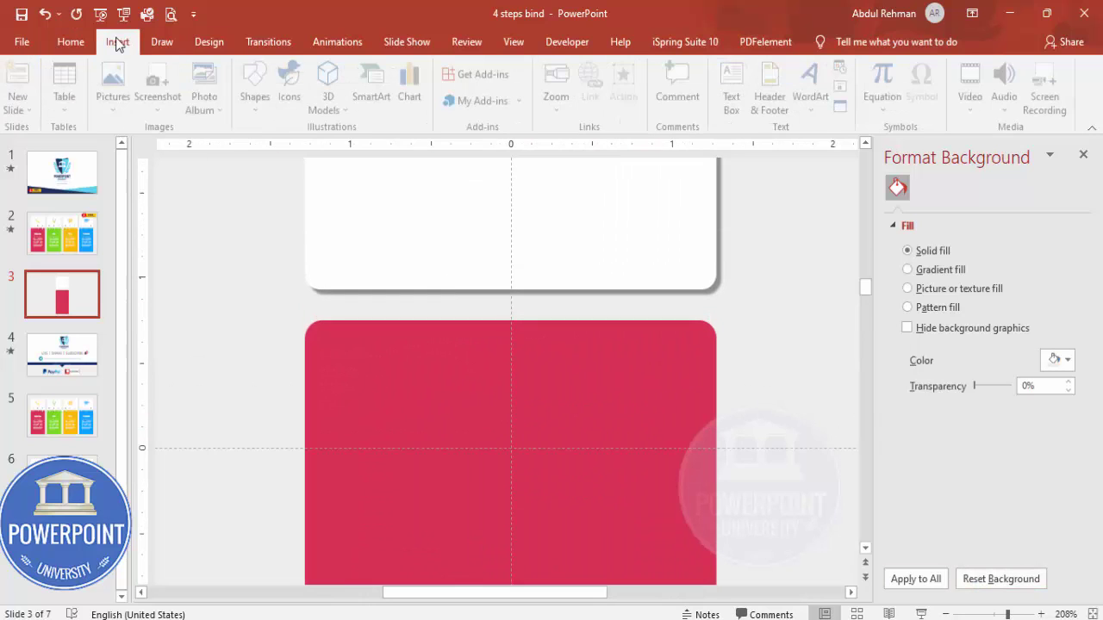
pyautogui.click(258, 90)
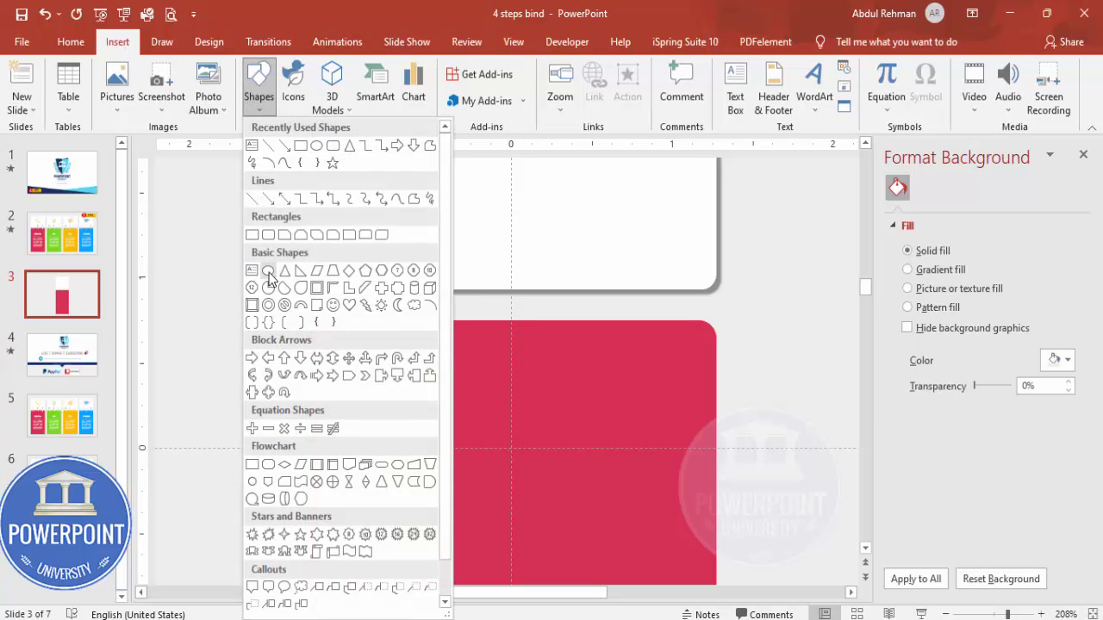
pyautogui.click(268, 273)
pyautogui.moveTo(350, 229); pyautogui.dragTo(388, 264)
pyautogui.click(421, 87)
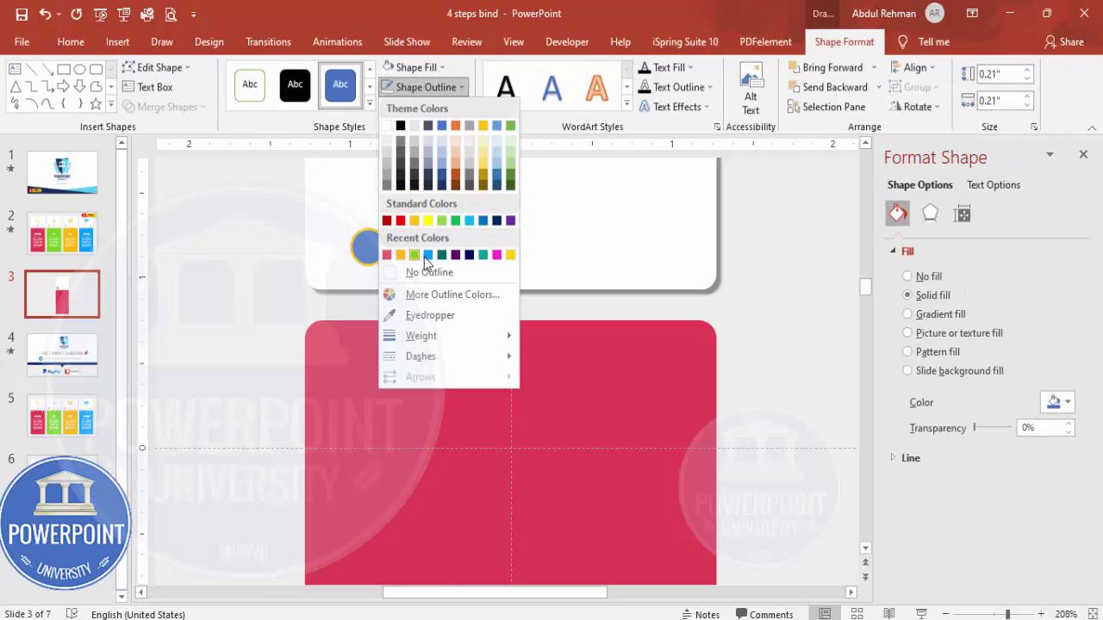
pyautogui.click(425, 271)
pyautogui.click(416, 67)
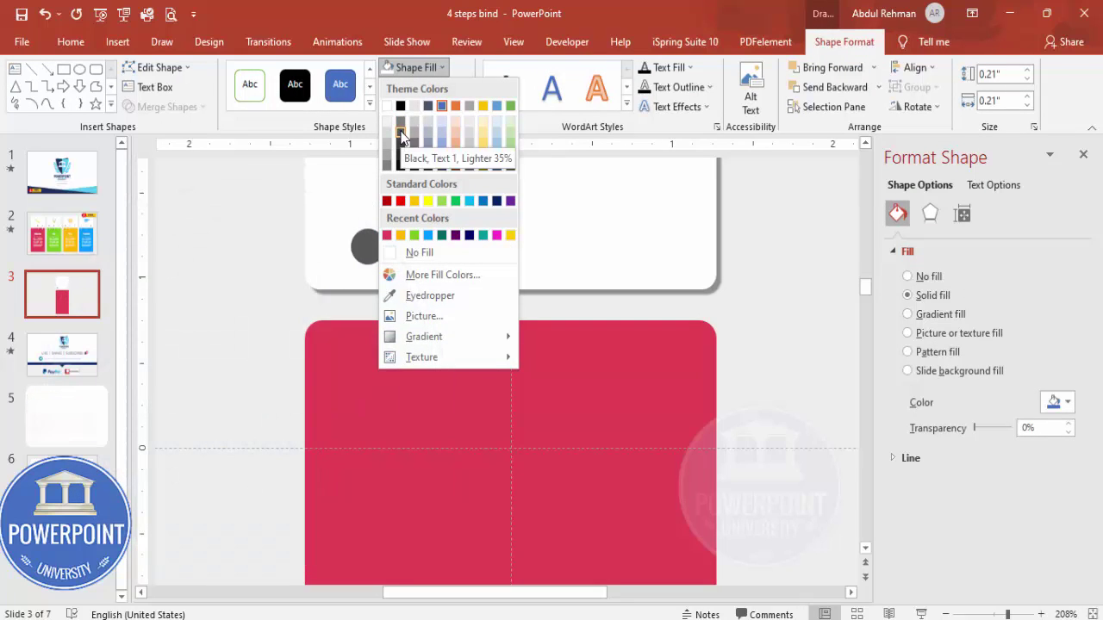
pyautogui.click(401, 132)
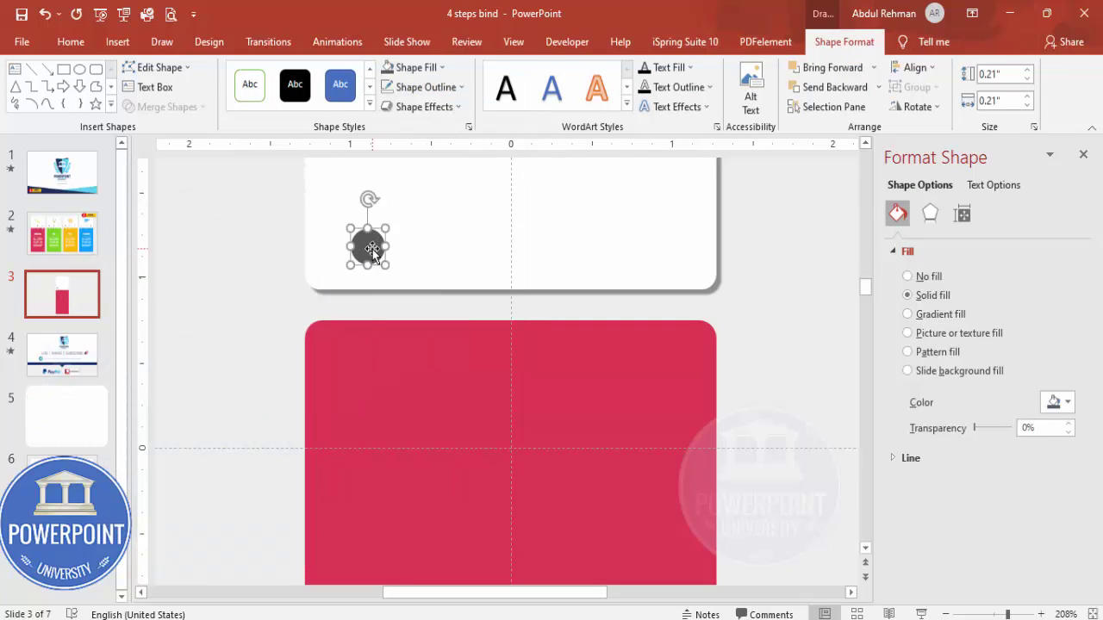
pyautogui.moveTo(372, 250); pyautogui.dragTo(372, 359)
pyautogui.click(298, 332)
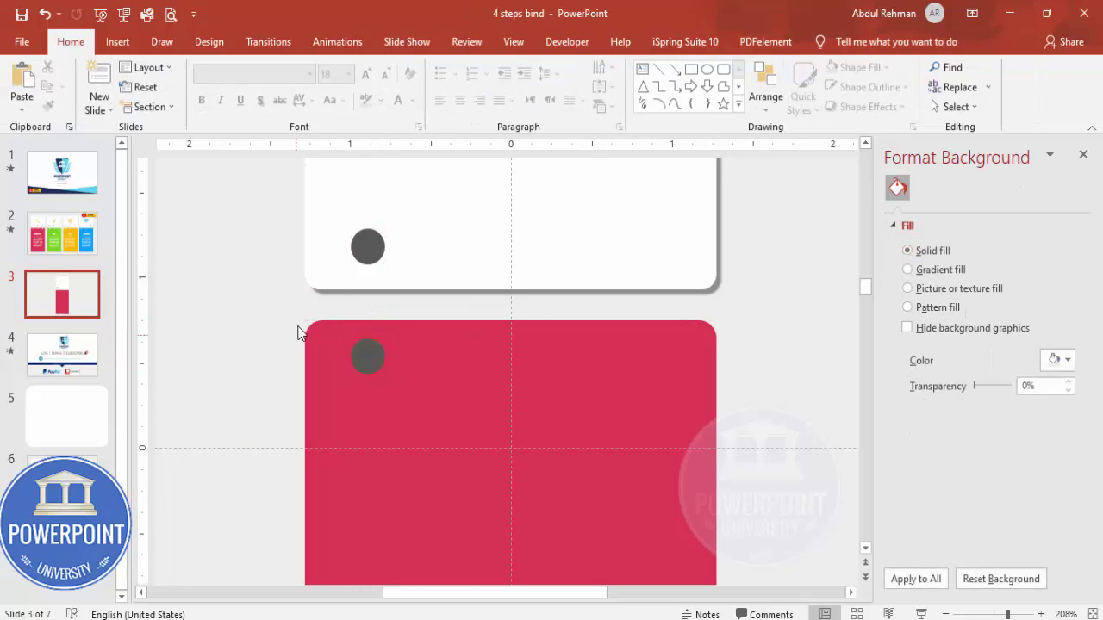
# Step: Draw a rounded rectangle between the circles and round its corners fully into a pill
pyautogui.click(113, 42)
pyautogui.click(259, 96)
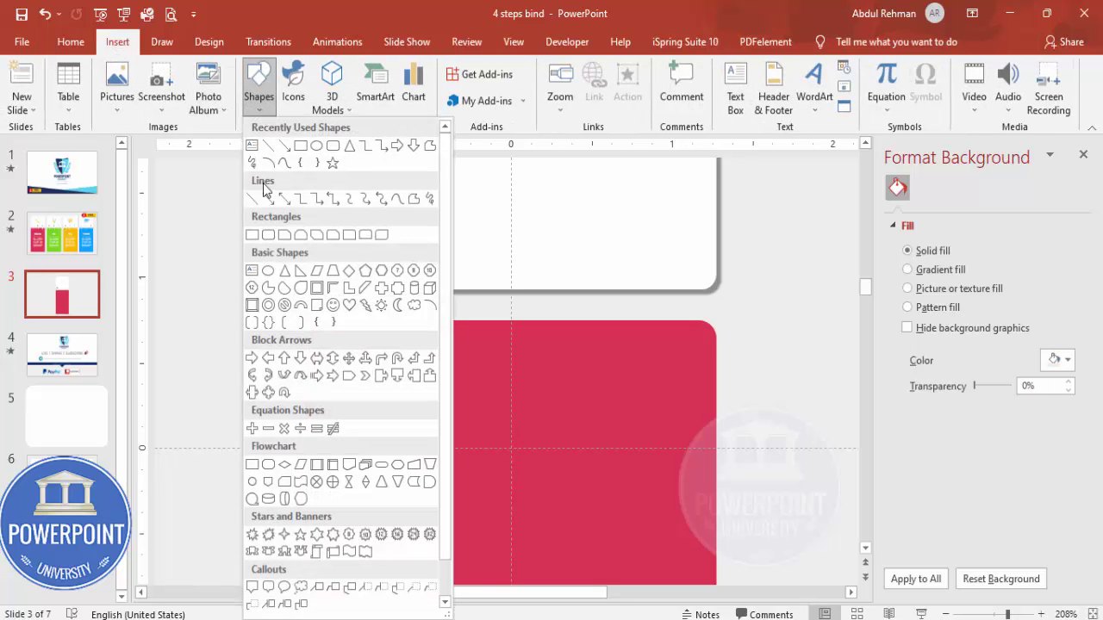
pyautogui.click(268, 236)
pyautogui.moveTo(437, 222); pyautogui.dragTo(517, 389)
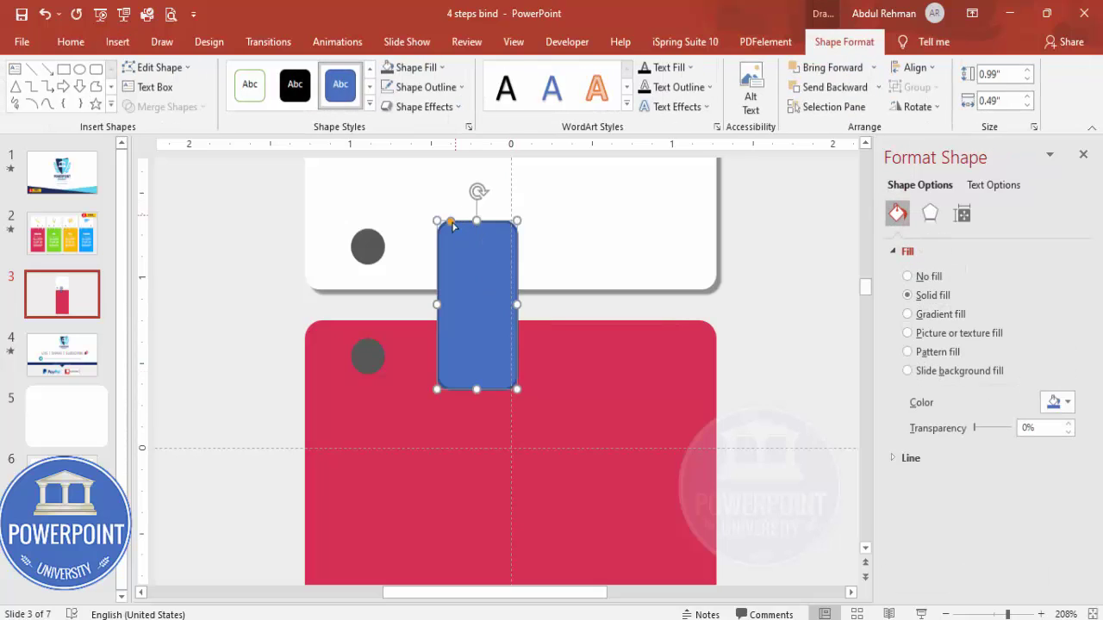
pyautogui.moveTo(450, 222); pyautogui.dragTo(517, 224)
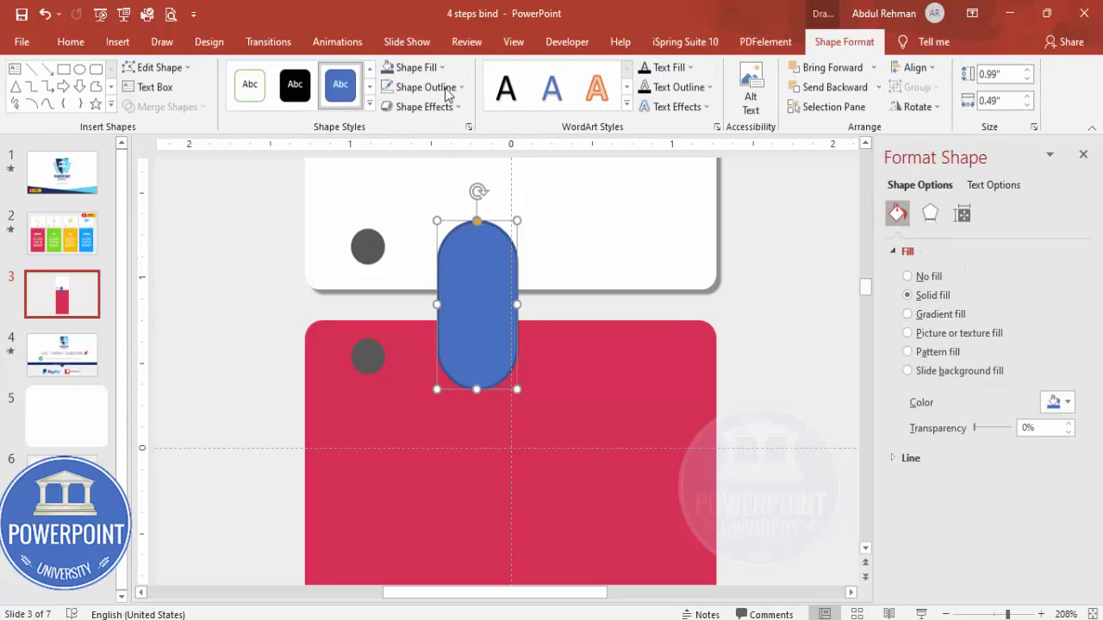
# Step: Make the pill outline-free and light grey, resized to 0.72" by 0.07" between the circles
pyautogui.click(424, 87)
pyautogui.click(434, 272)
pyautogui.click(416, 67)
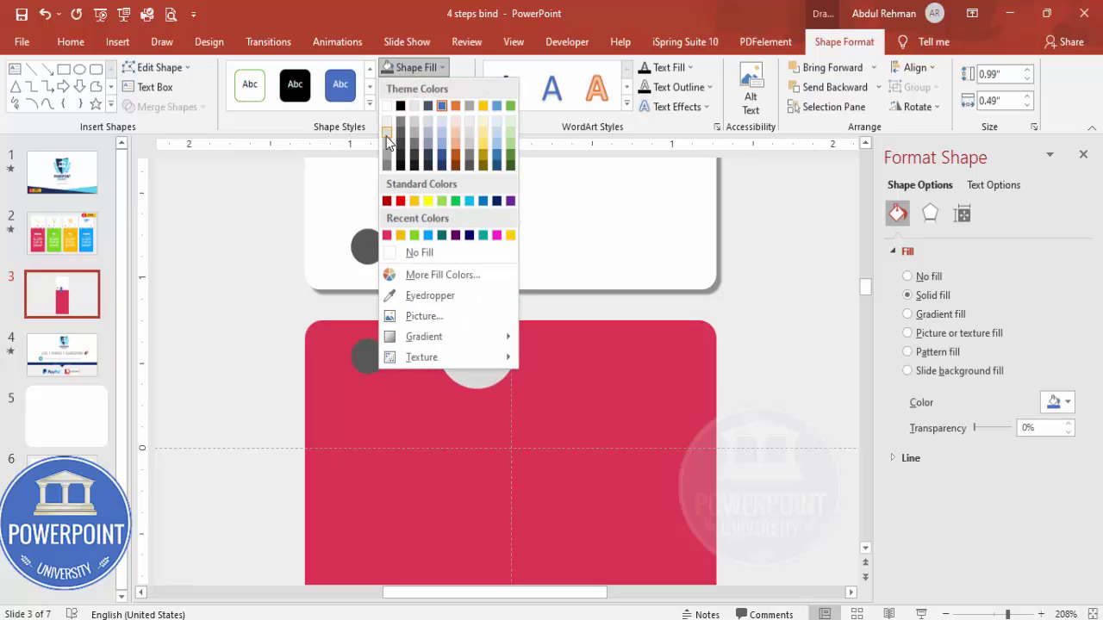
pyautogui.click(386, 136)
pyautogui.moveTo(436, 302); pyautogui.dragTo(376, 345)
pyautogui.moveTo(374, 408); pyautogui.dragTo(377, 372)
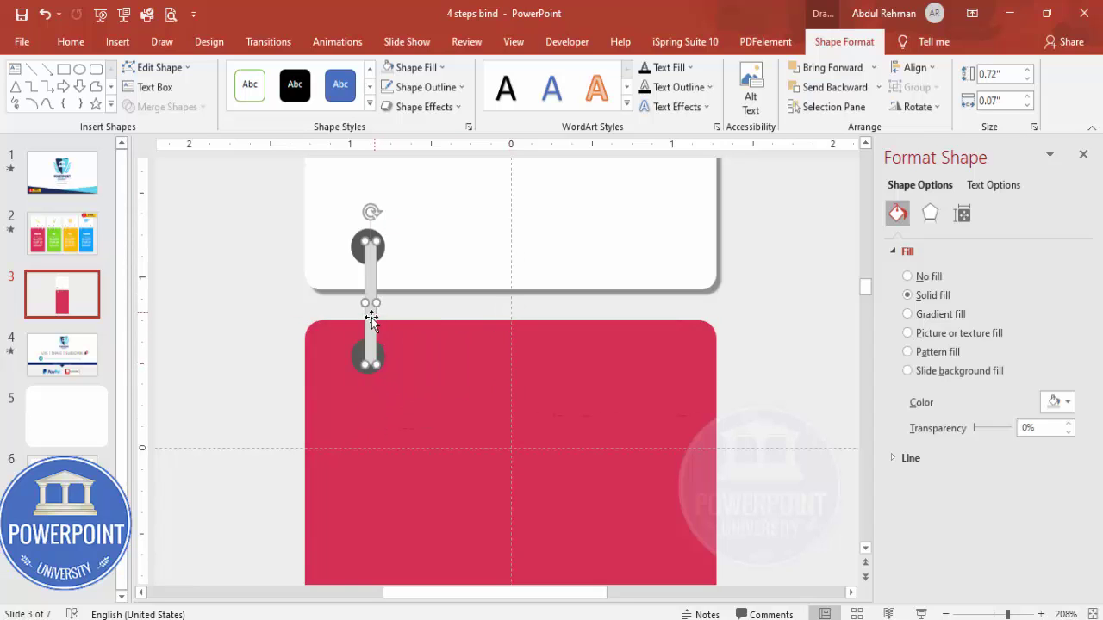
pyautogui.moveTo(366, 322); pyautogui.dragTo(366, 324)
# Step: Give the grey bar an Offset: Right shadow with 1 pt blur and 89% size
pyautogui.click(931, 213)
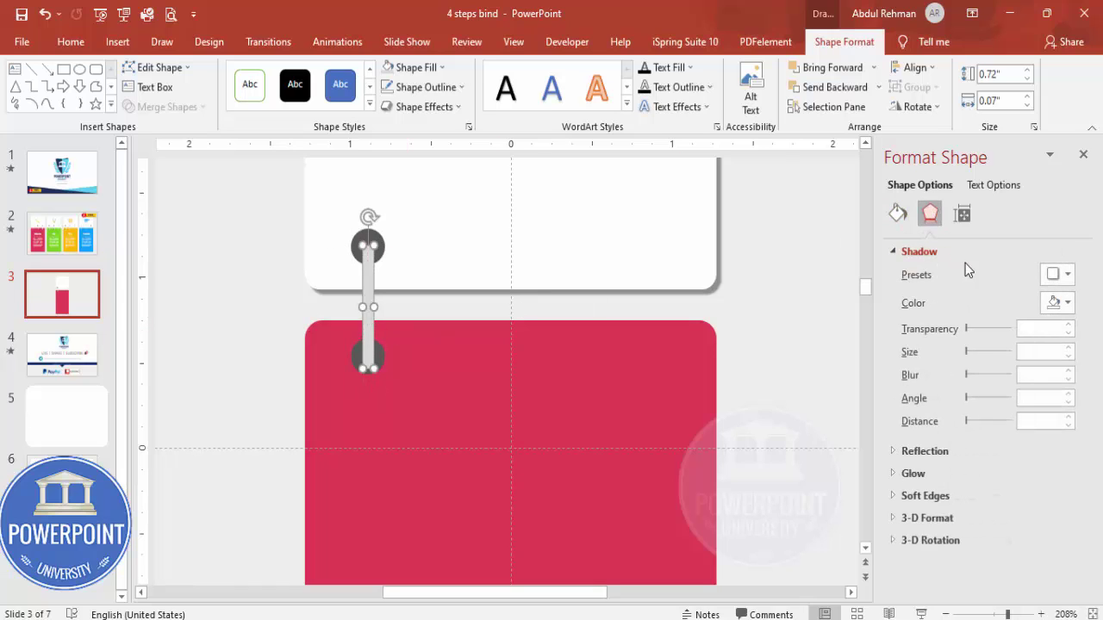
pyautogui.click(1058, 274)
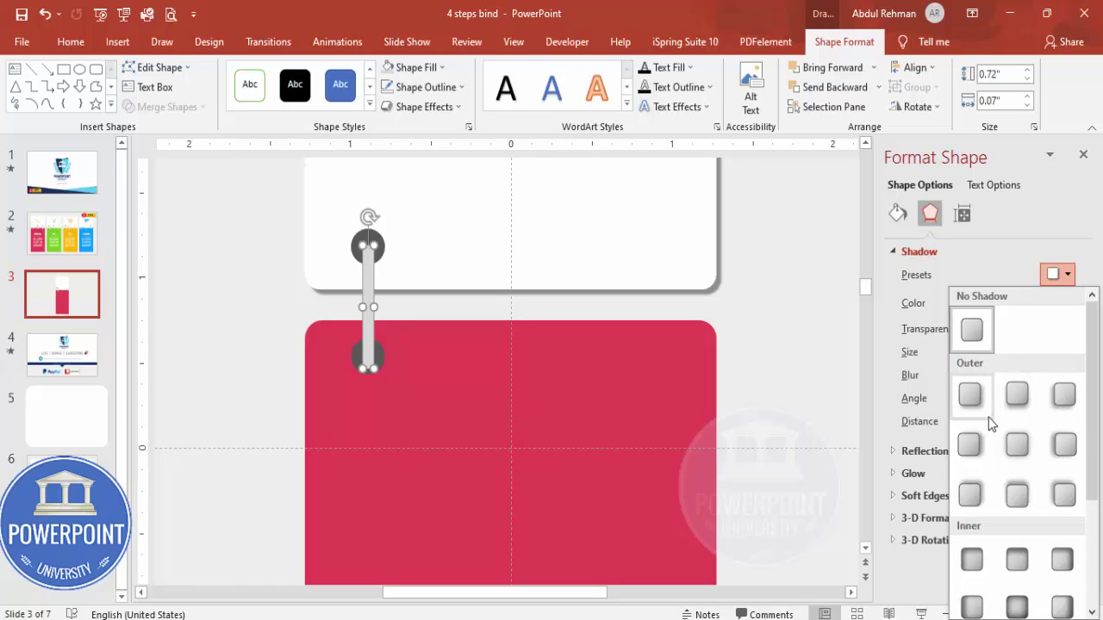
pyautogui.click(971, 443)
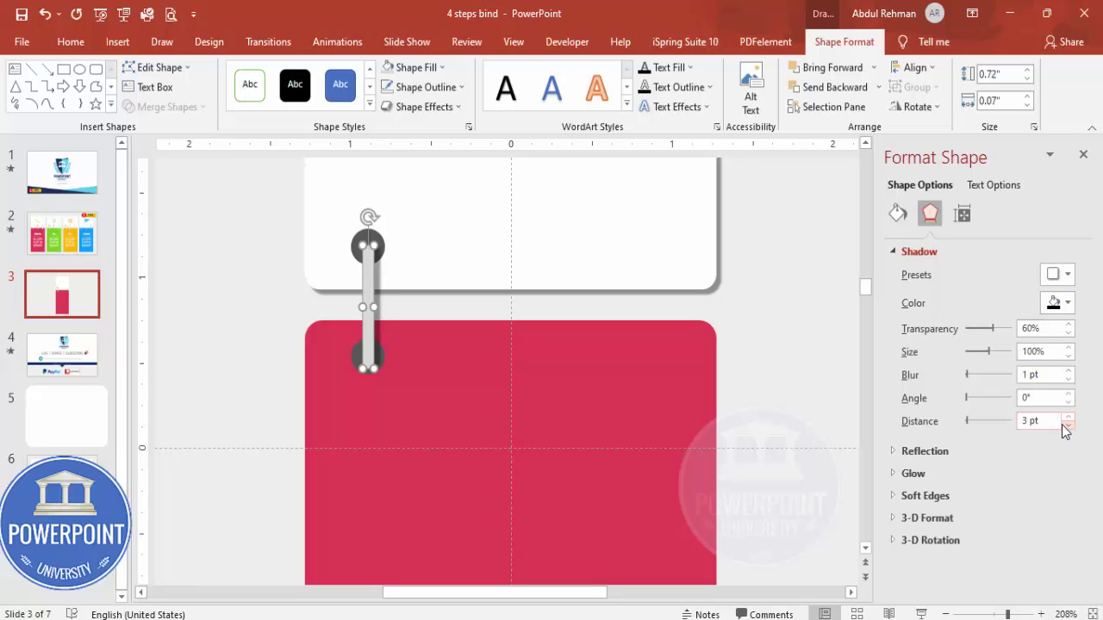
pyautogui.click(1068, 370)
pyautogui.click(1068, 356)
pyautogui.click(1068, 357)
pyautogui.click(1068, 357)
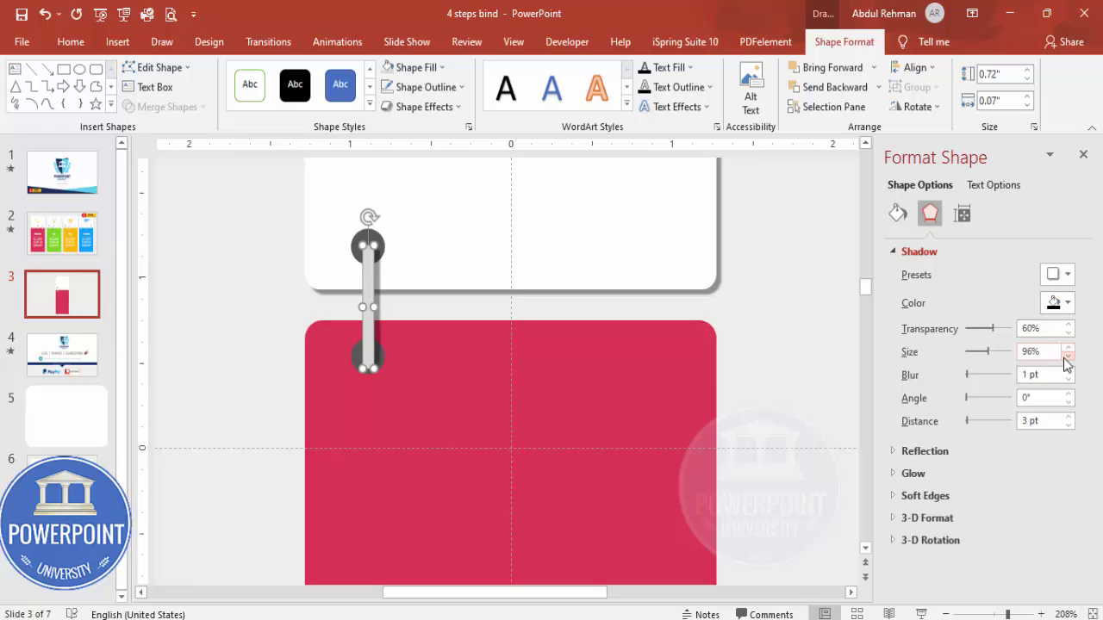
# Step: Select the grey bar together with both circles
pyautogui.click(287, 326)
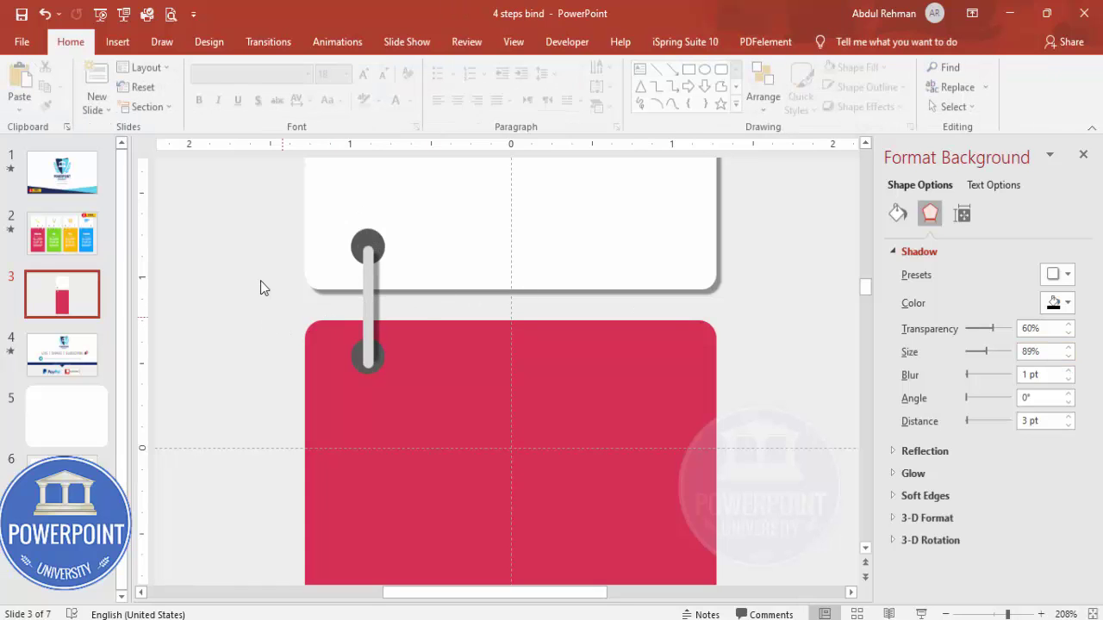
pyautogui.click(369, 300)
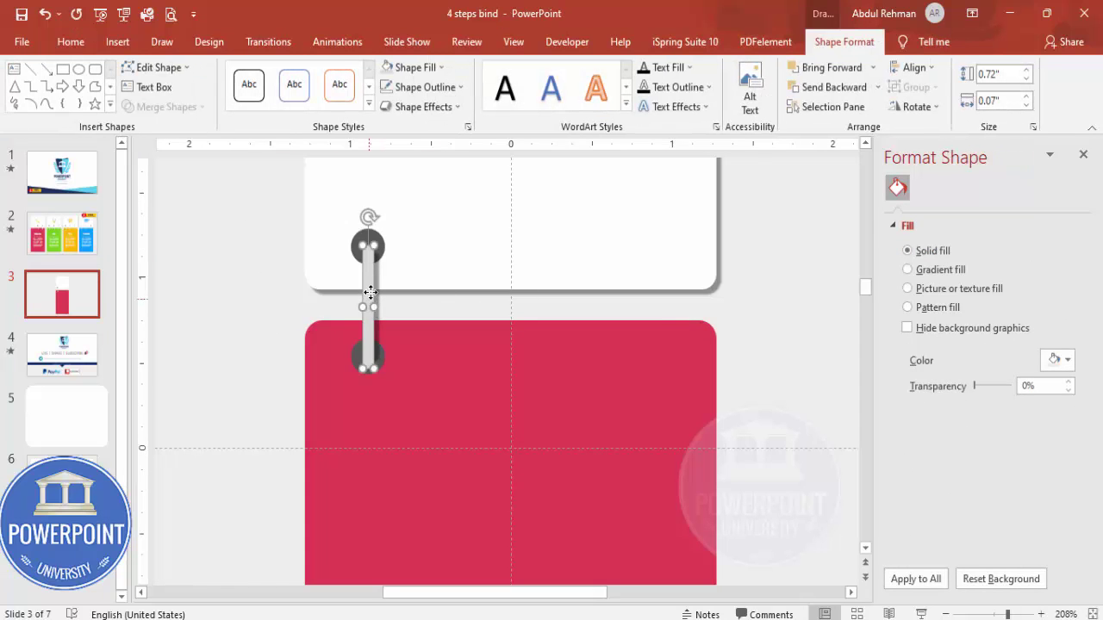
pyautogui.moveTo(242, 196); pyautogui.dragTo(443, 409)
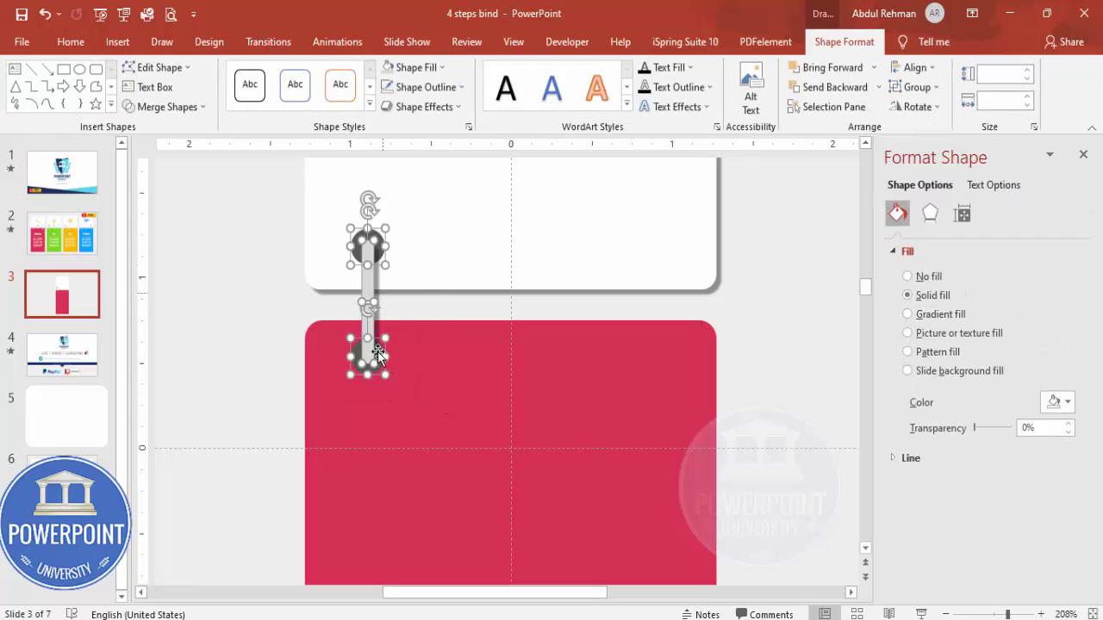
# Step: Group the circles and bar into a connector, copy it, and distribute three connectors horizontally
pyautogui.hotkey('ctrl', 'g')
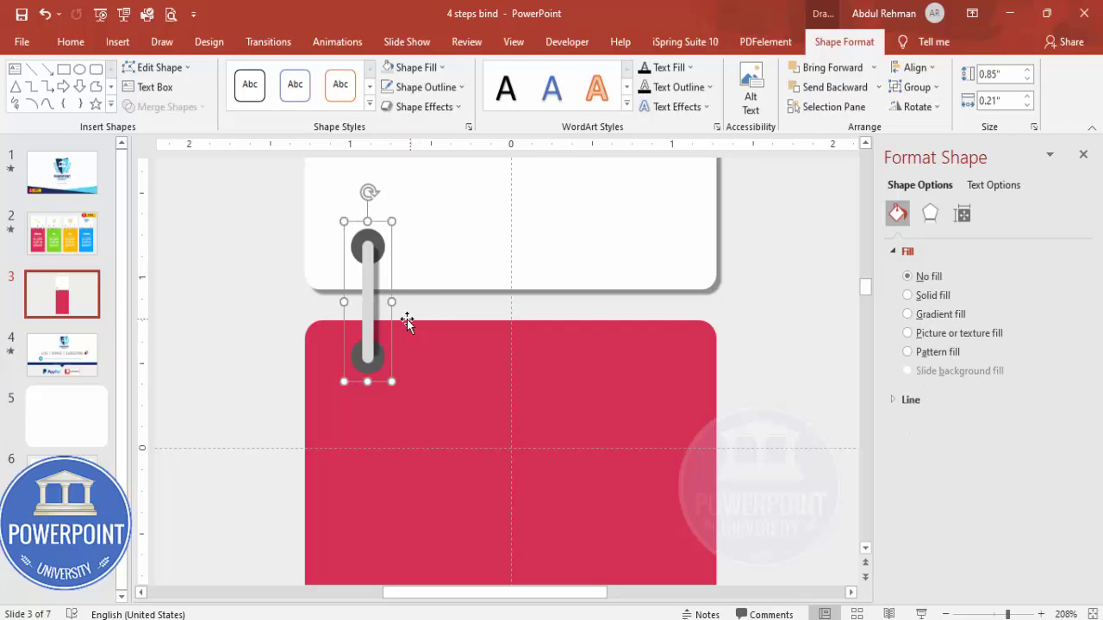
pyautogui.moveTo(370, 315); pyautogui.dragTo(660, 318)
pyautogui.keyDown('shift'); pyautogui.click(500, 307); pyautogui.keyUp('shift')
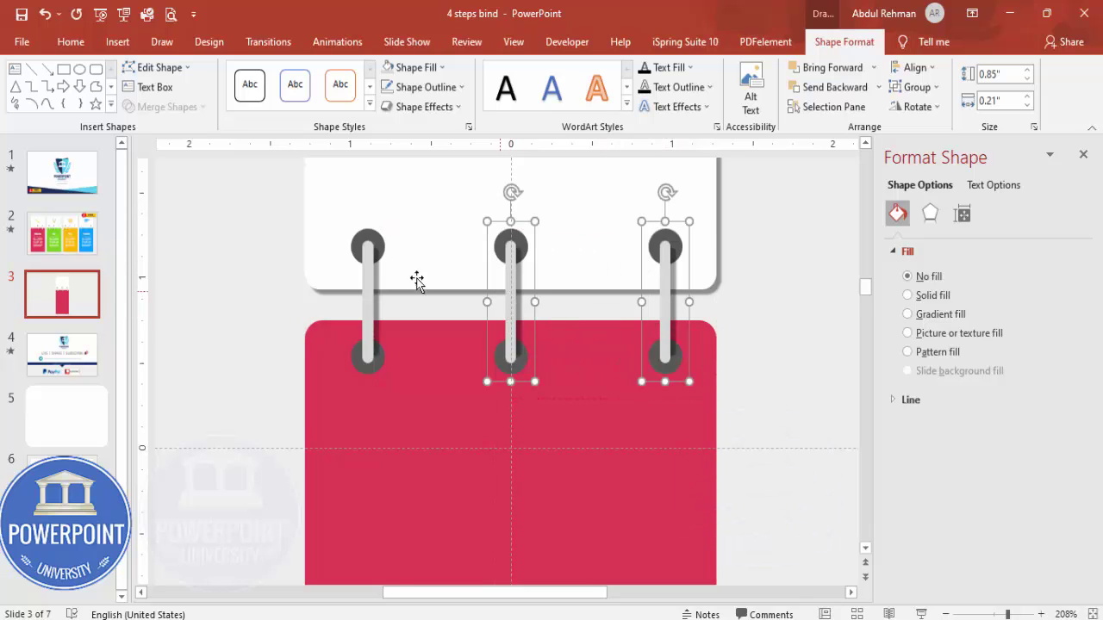
pyautogui.keyDown('shift'); pyautogui.click(360, 268); pyautogui.keyUp('shift')
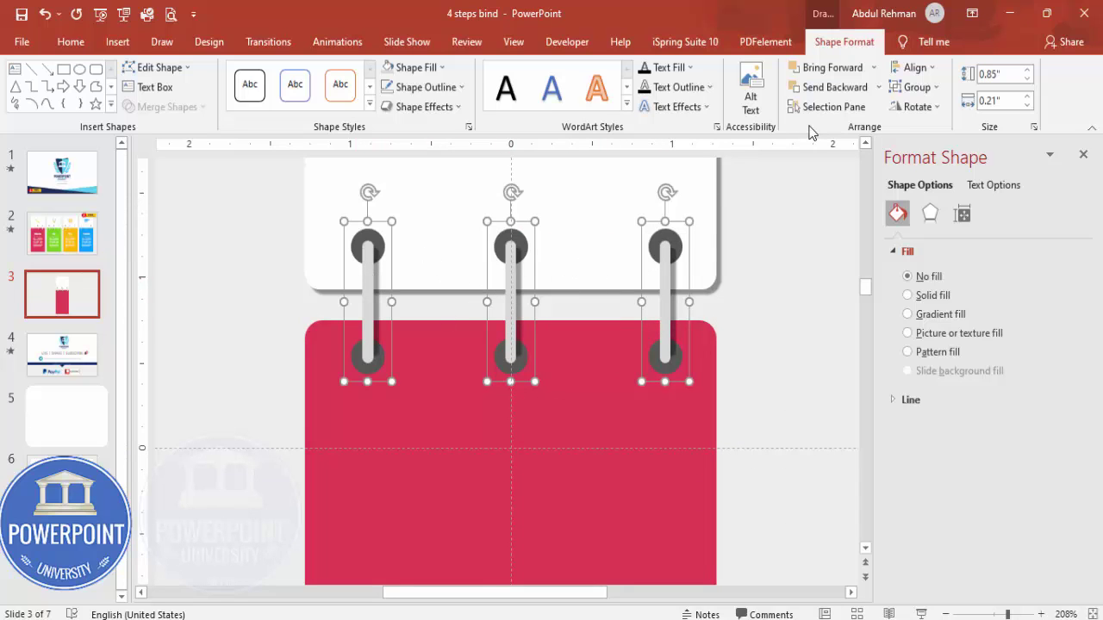
pyautogui.click(919, 69)
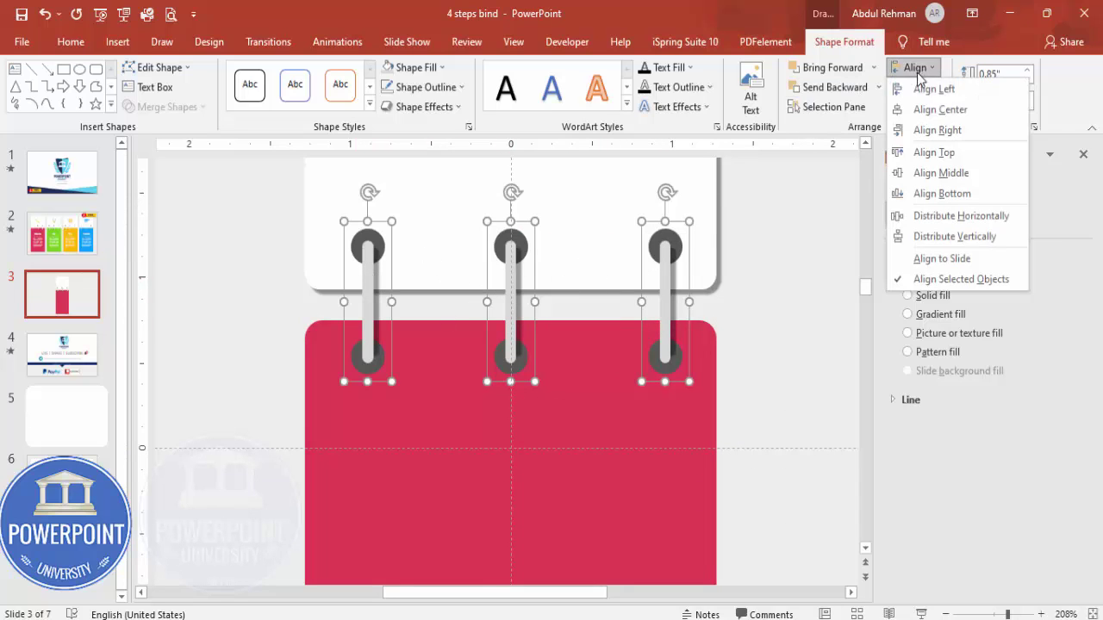
pyautogui.click(959, 215)
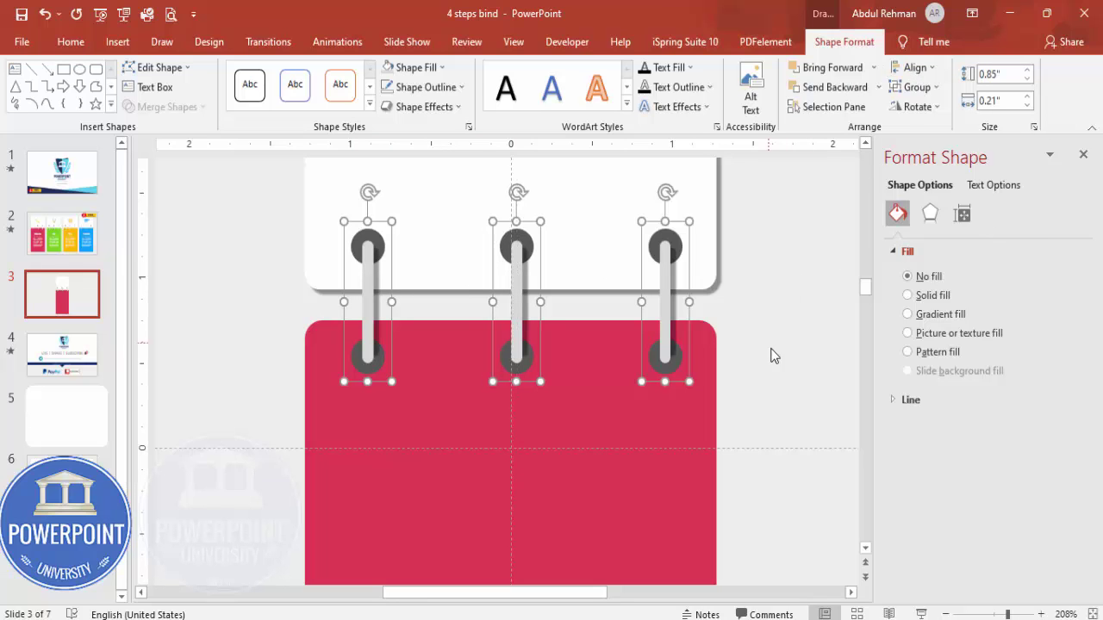
# Step: Select all three connectors and group them into one unit
pyautogui.click(784, 371)
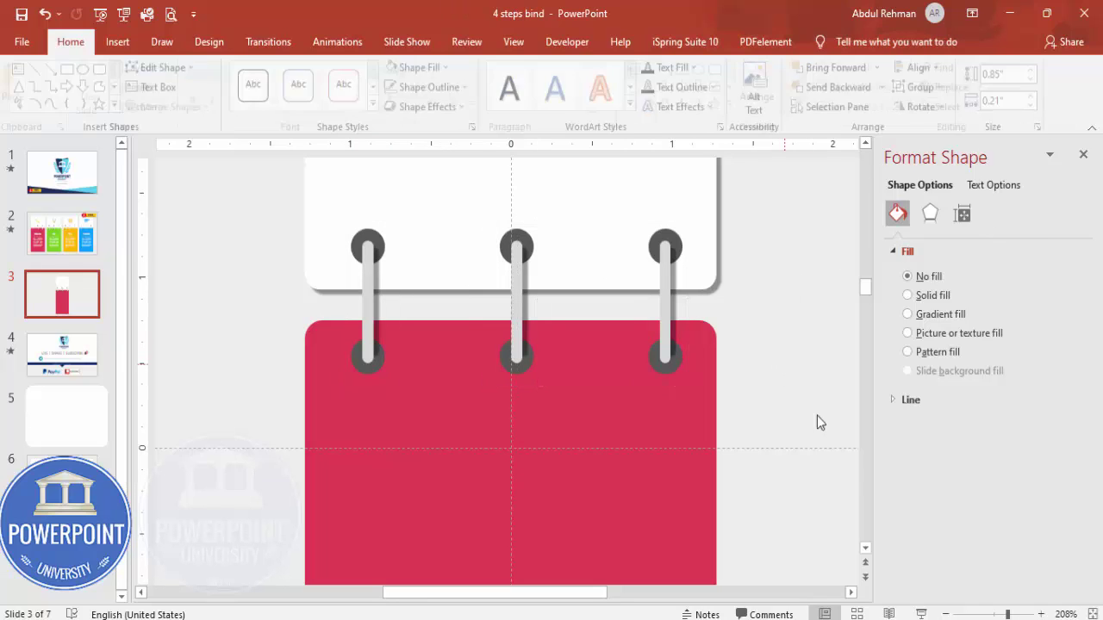
pyautogui.click(665, 278)
pyautogui.keyDown('shift'); pyautogui.click(511, 288); pyautogui.keyUp('shift')
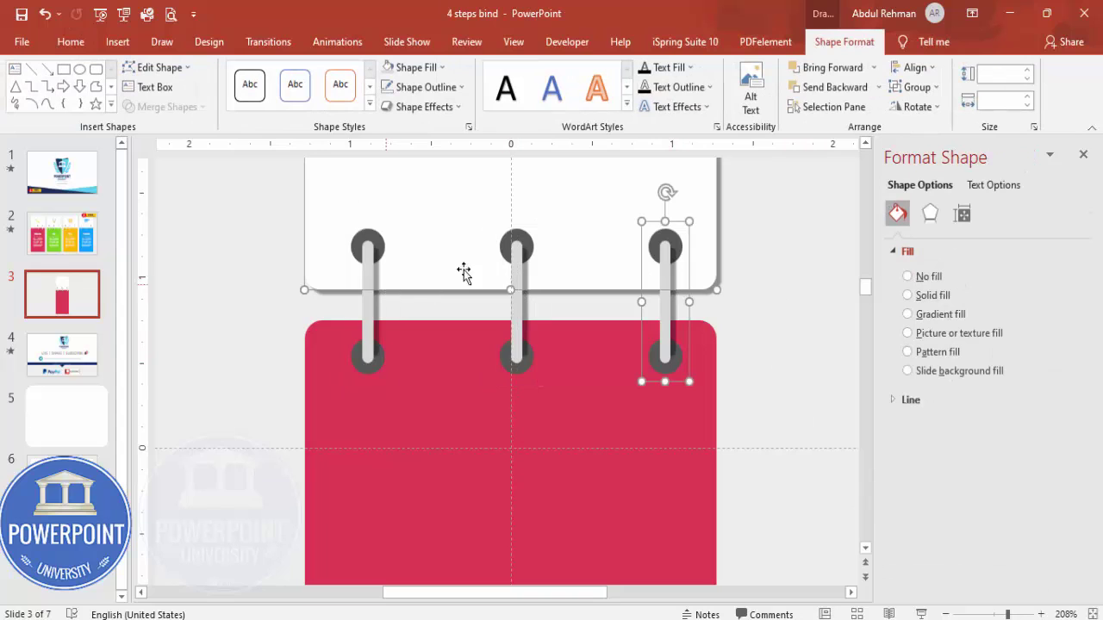
pyautogui.click(722, 326)
pyautogui.click(665, 310)
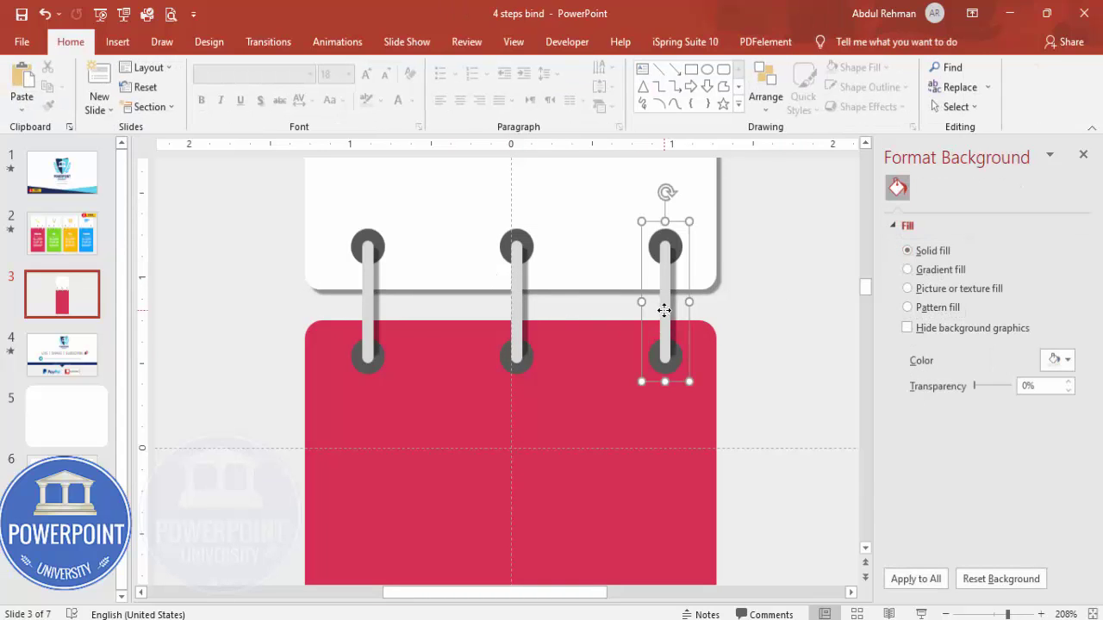
pyautogui.keyDown('shift'); pyautogui.click(511, 301); pyautogui.keyUp('shift')
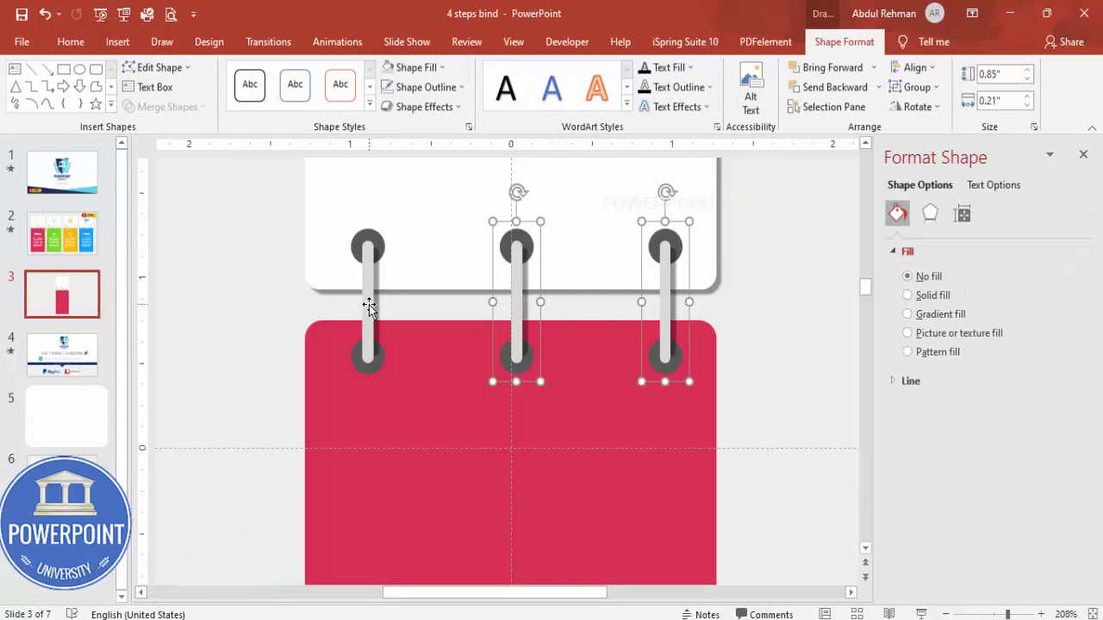
pyautogui.keyDown('shift'); pyautogui.click(369, 305); pyautogui.keyUp('shift')
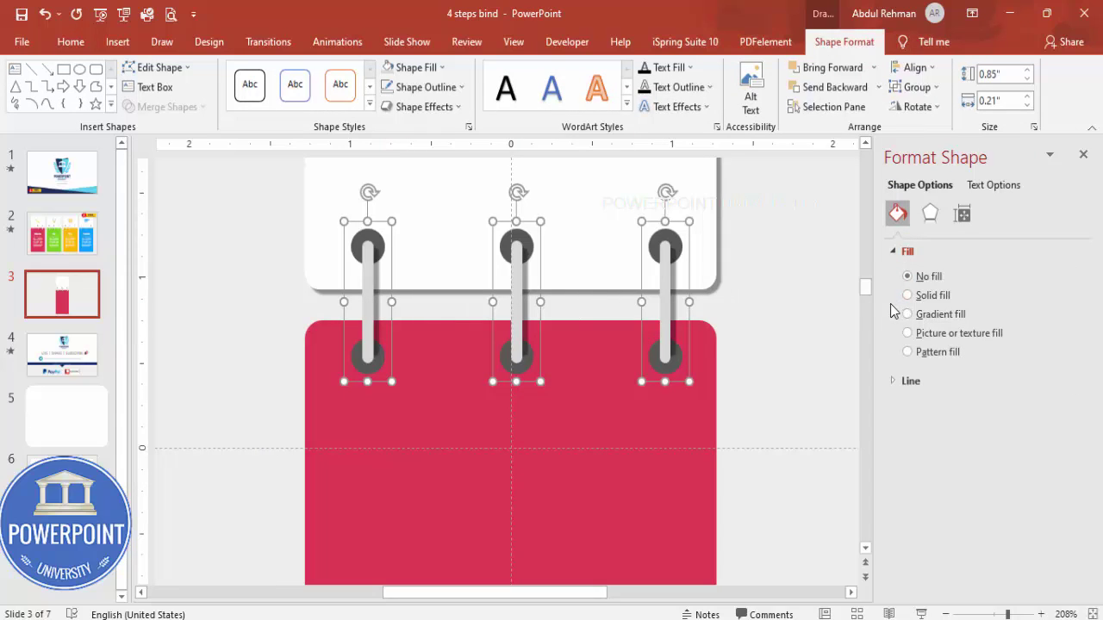
pyautogui.hotkey('ctrl', 'g')
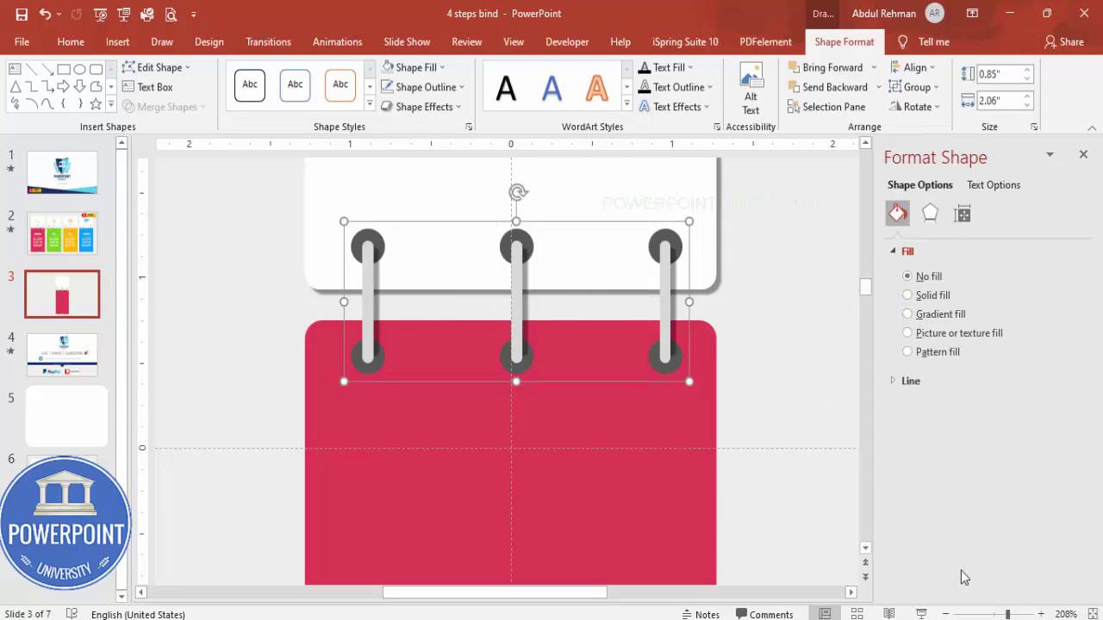
pyautogui.click(1096, 613)
pyautogui.click(643, 449)
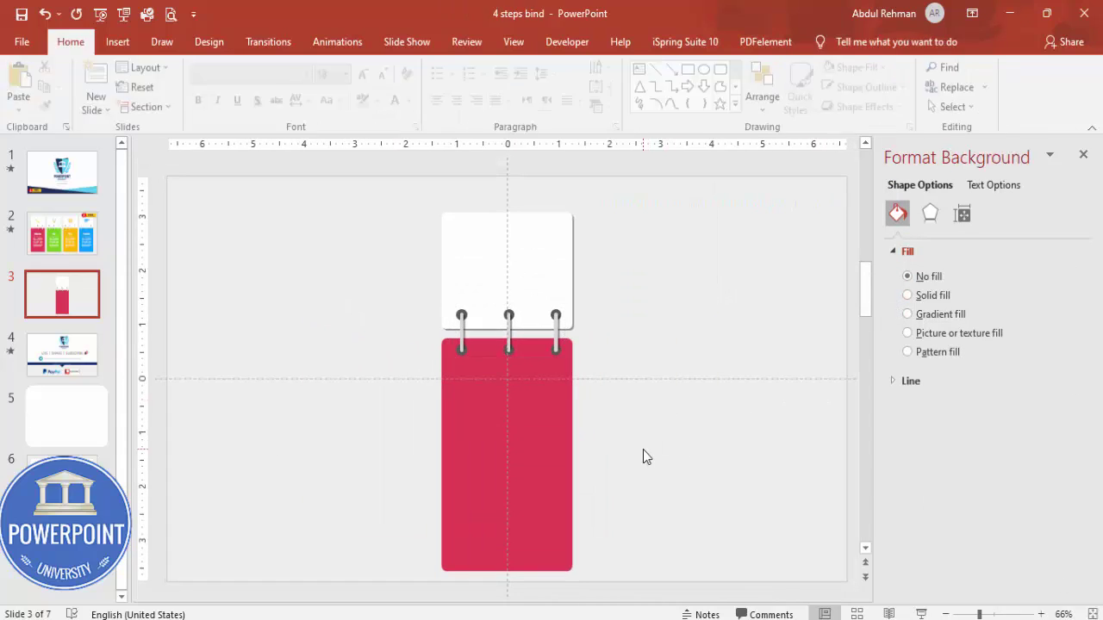
# Step: Add a text box reading 'TITLE HERE' near the top of the red panel
pyautogui.click(117, 42)
pyautogui.click(735, 88)
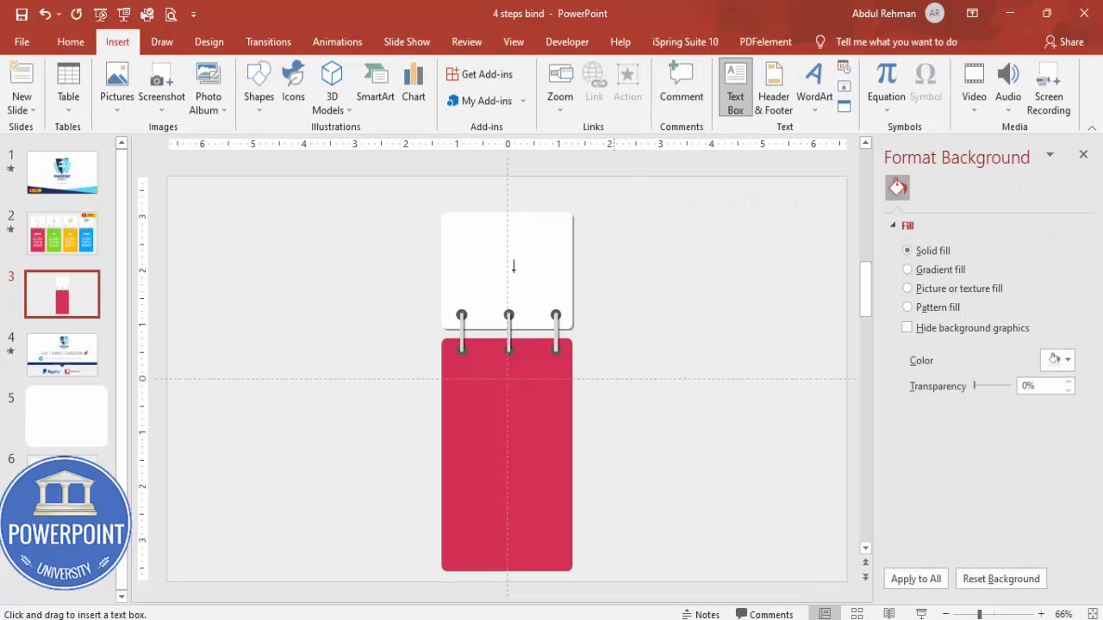
pyautogui.moveTo(464, 371); pyautogui.dragTo(554, 394)
pyautogui.write('TITLE HE')
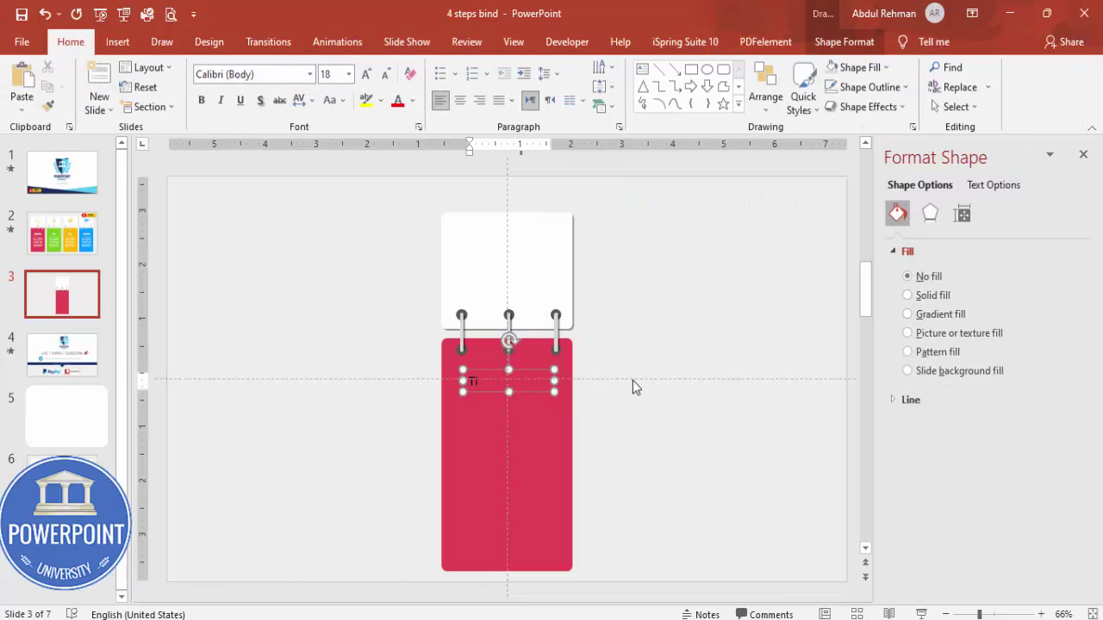
pyautogui.write('RE')
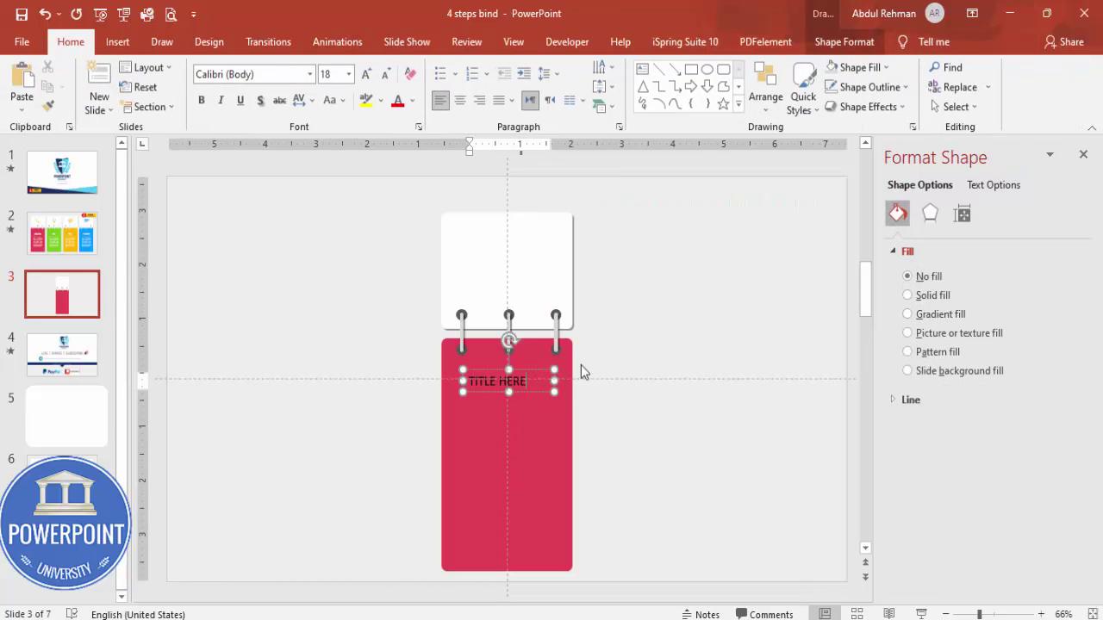
# Step: Make the title centred, white, bold and 20 pt
pyautogui.press('Escape')
pyautogui.click(459, 100)
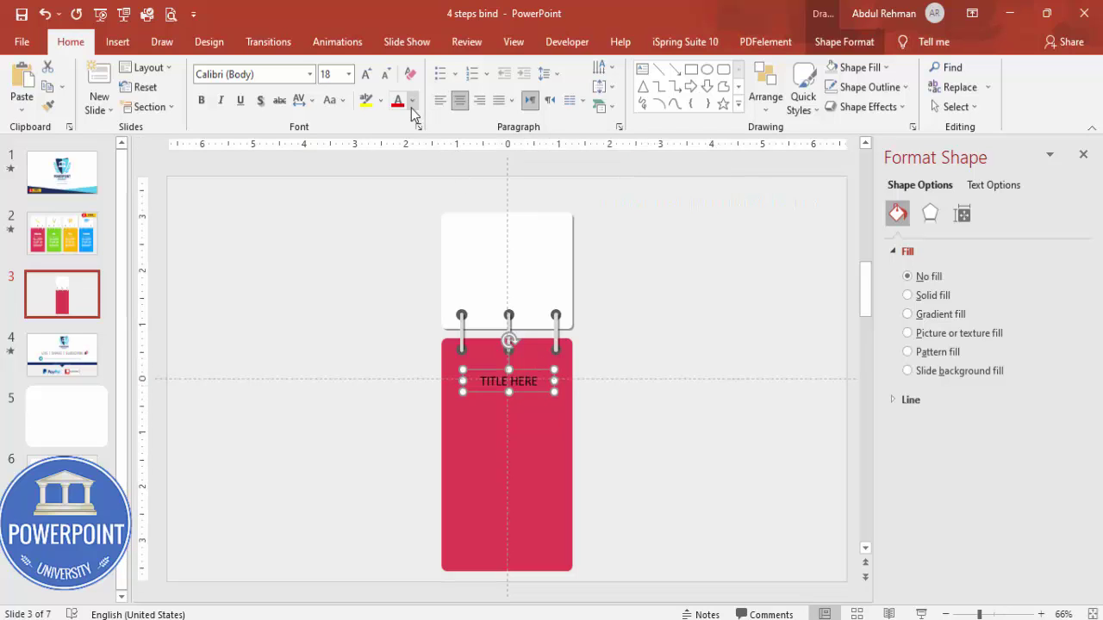
pyautogui.click(412, 101)
pyautogui.click(411, 136)
pyautogui.hotkey('ctrl', 'b')
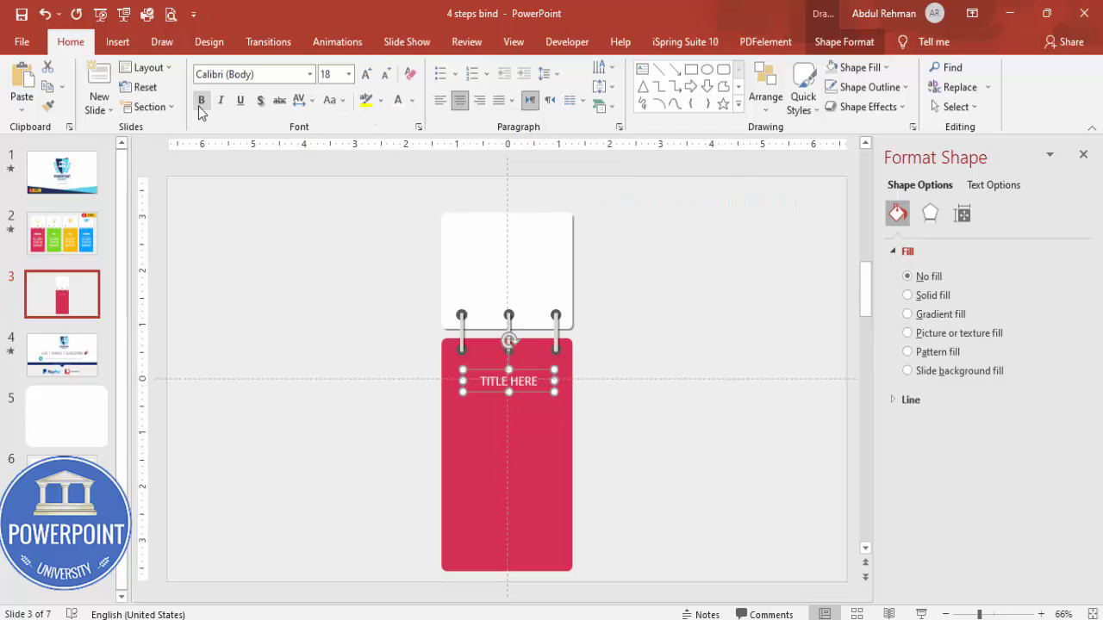
pyautogui.click(366, 74)
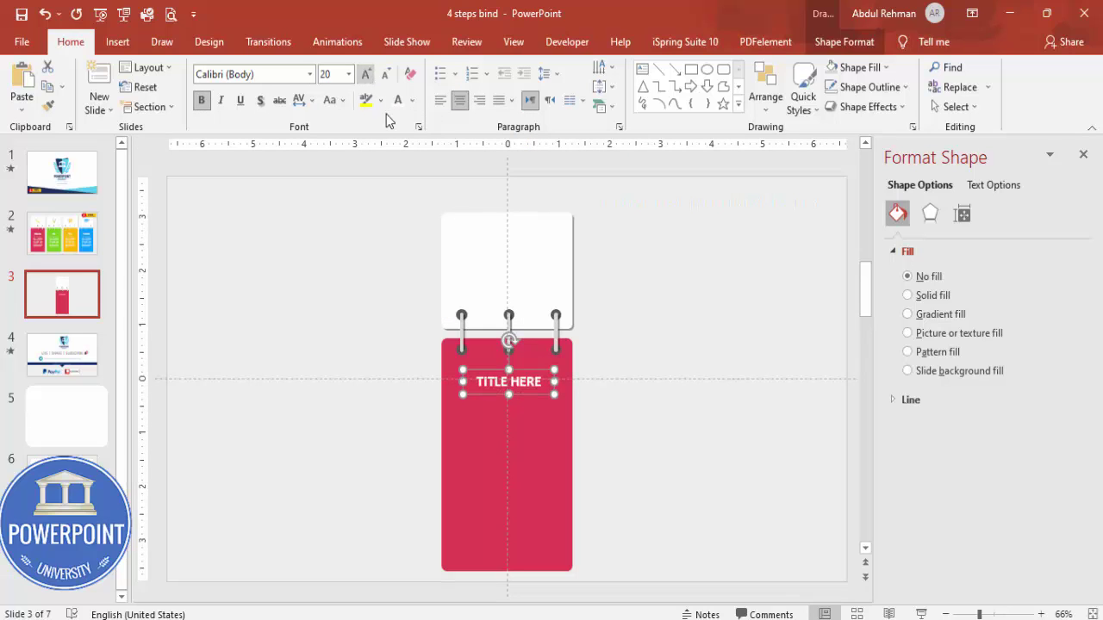
pyautogui.click(665, 455)
pyautogui.click(112, 42)
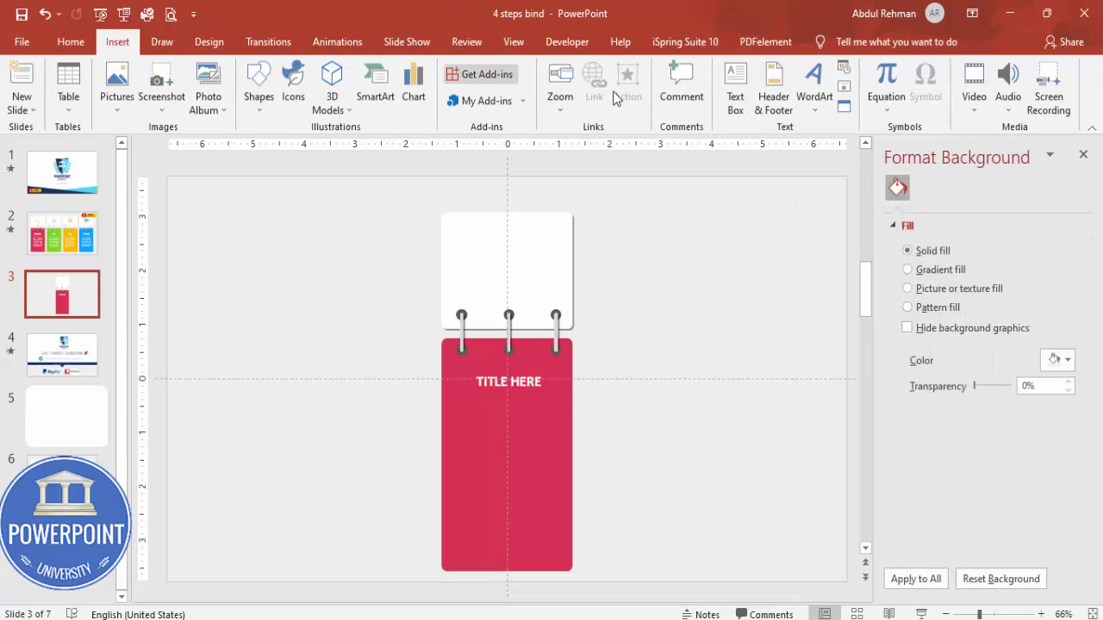
pyautogui.click(735, 87)
# Step: Draw a text box below the title and fill it with =lorem(1) placeholder text
pyautogui.moveTo(456, 405); pyautogui.dragTo(561, 552)
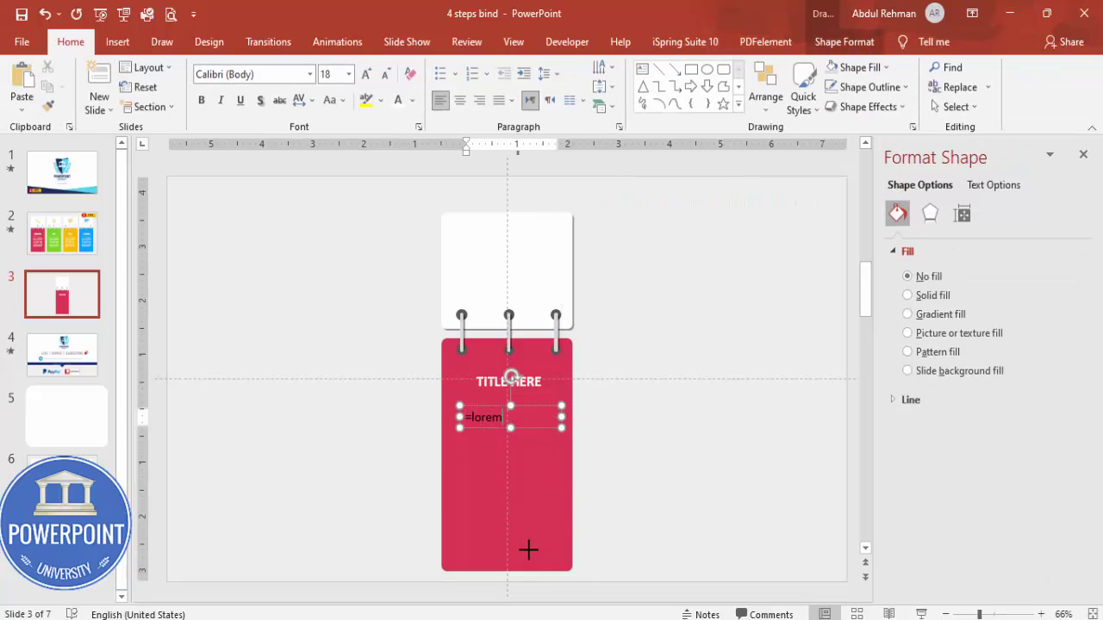
pyautogui.write('=lorem(1)')
pyautogui.press('Return')
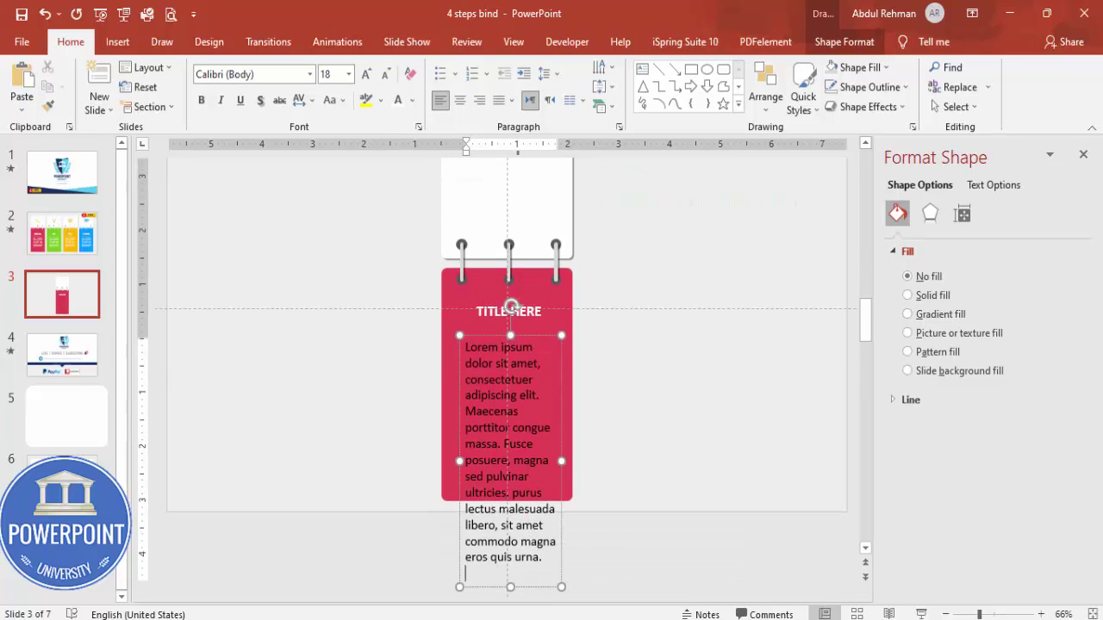
# Step: Make the lorem text white, 12 pt and justified, and nudge it into place
pyautogui.click(537, 336)
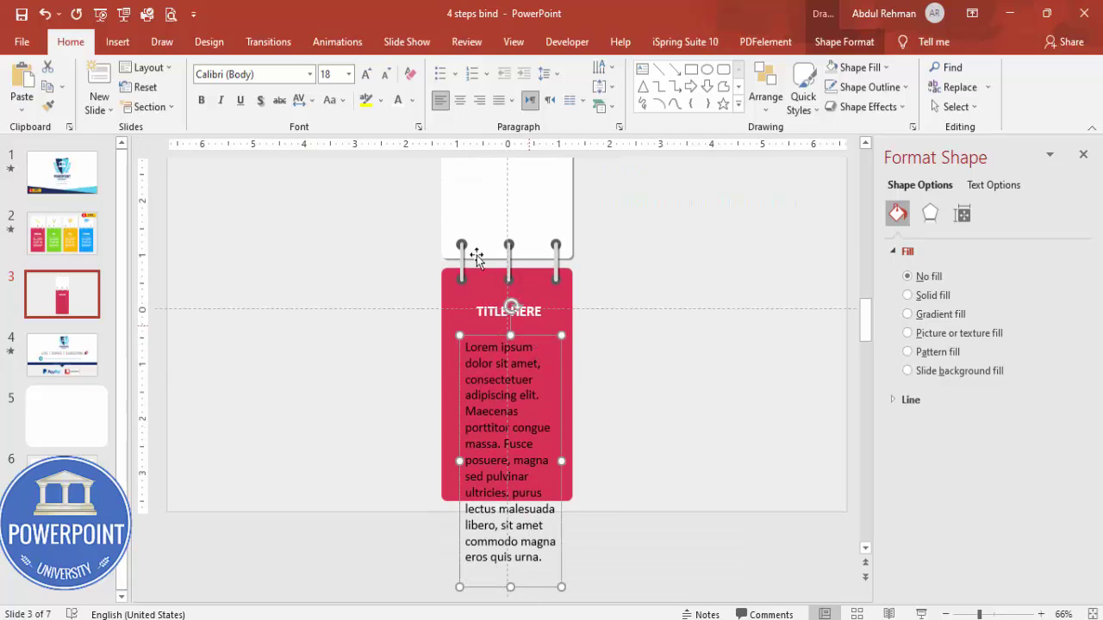
pyautogui.click(397, 100)
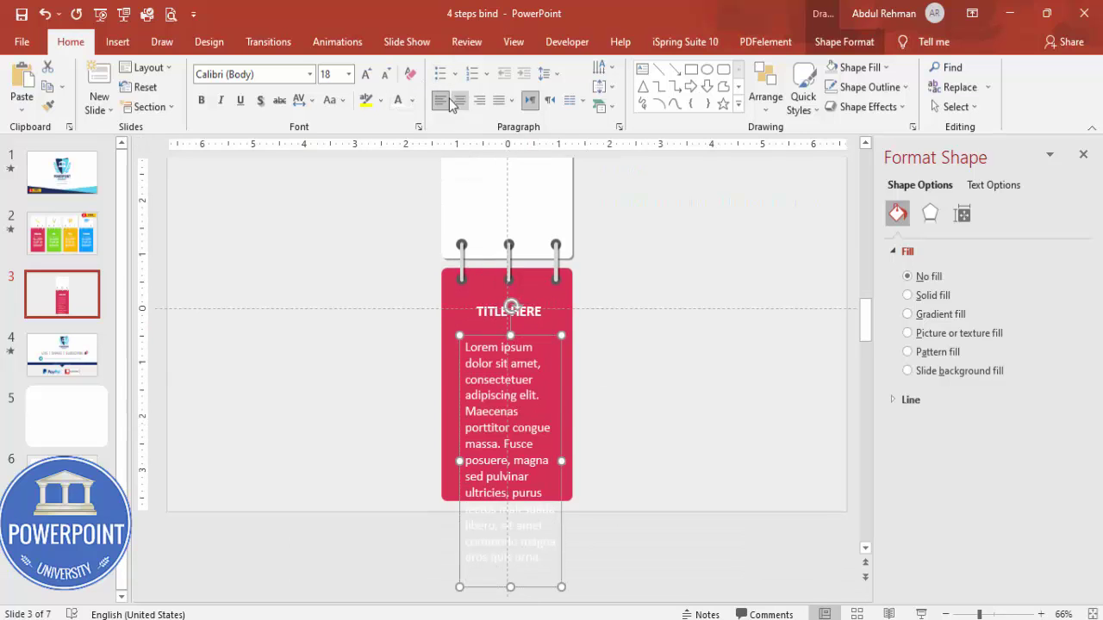
pyautogui.click(460, 100)
pyautogui.click(387, 76)
pyautogui.click(387, 76)
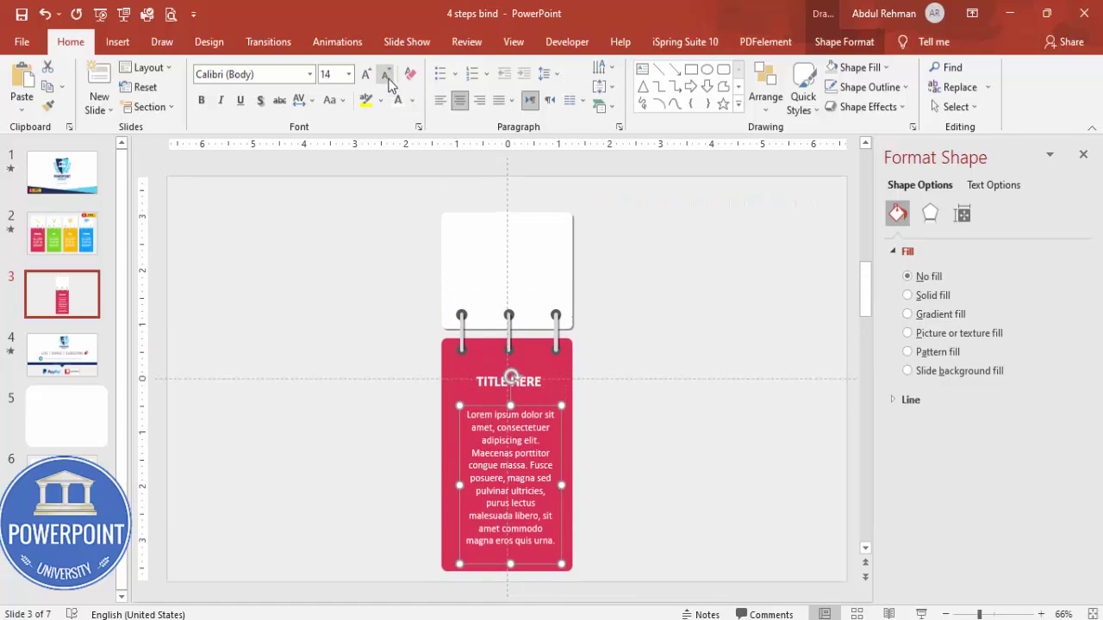
pyautogui.click(386, 76)
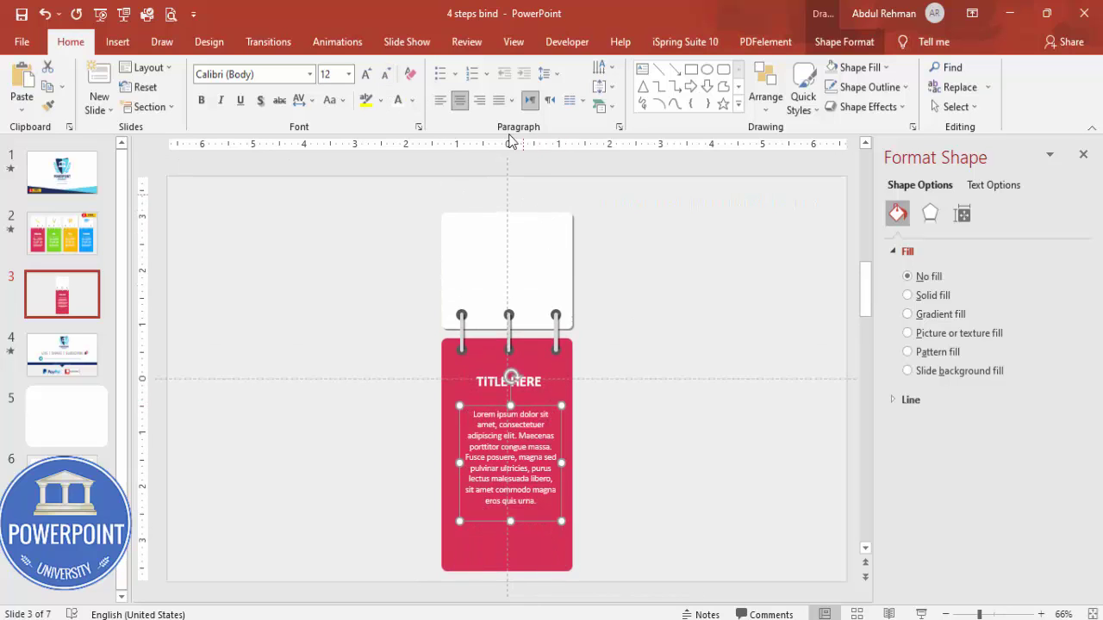
pyautogui.click(498, 100)
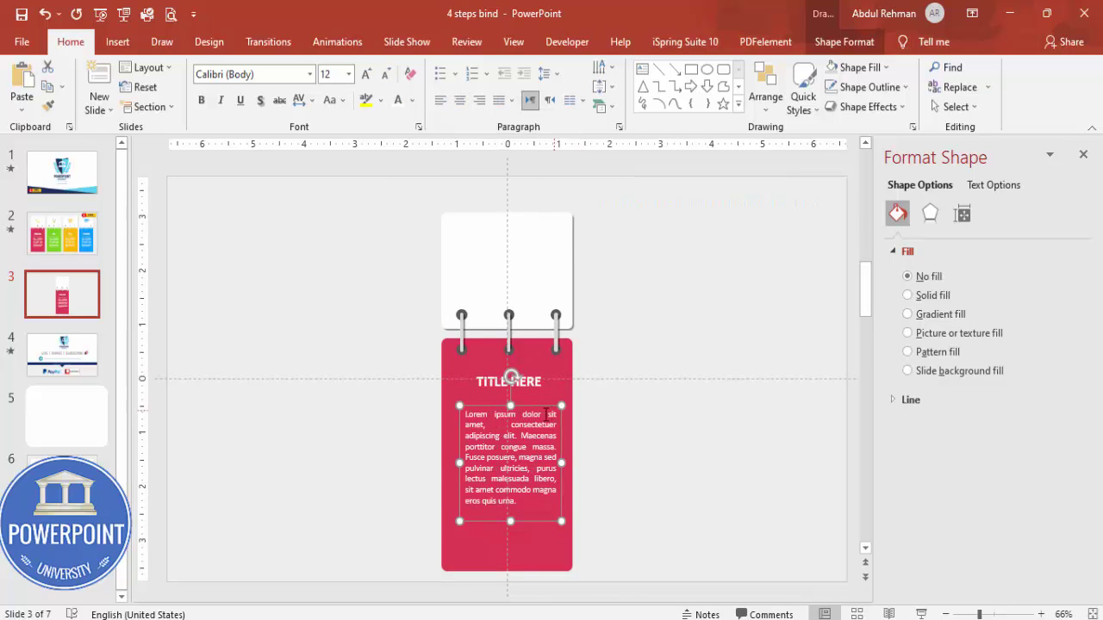
pyautogui.moveTo(526, 405); pyautogui.dragTo(530, 403)
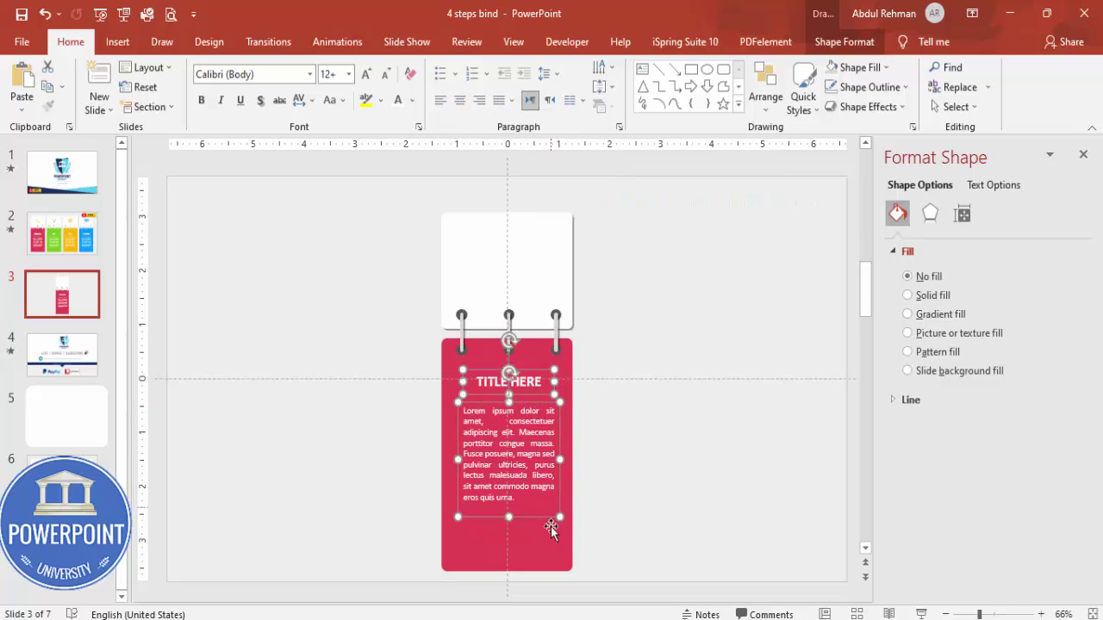
# Step: Group the text, rings and red panel into one card and send it to the back
pyautogui.keyDown('shift'); pyautogui.click(552, 527); pyautogui.keyUp('shift')
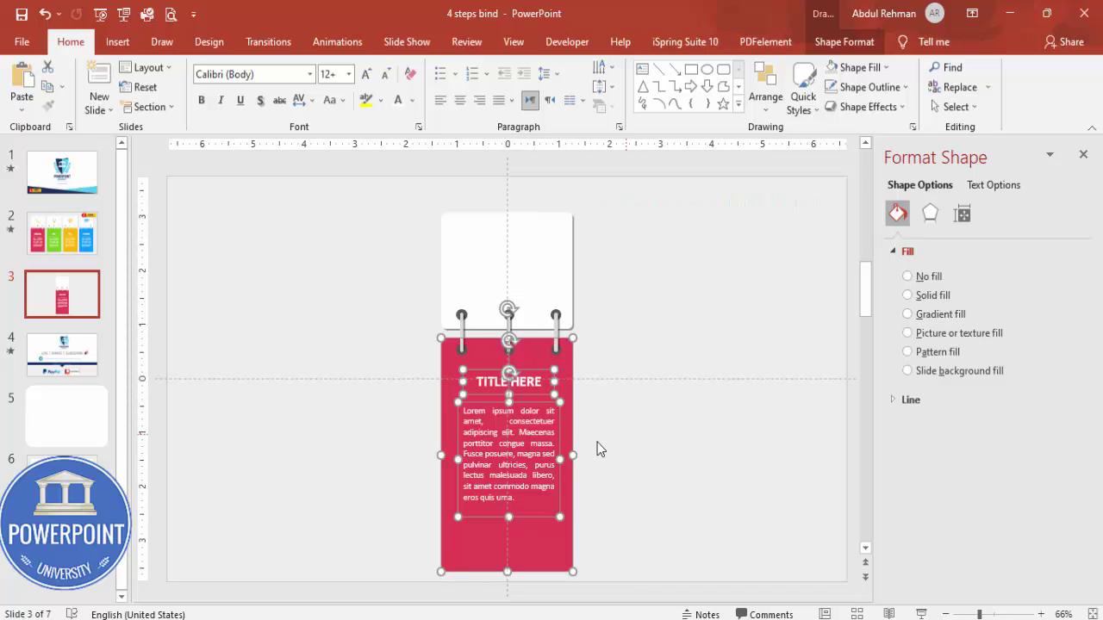
pyautogui.hotkey('ctrl', 'g')
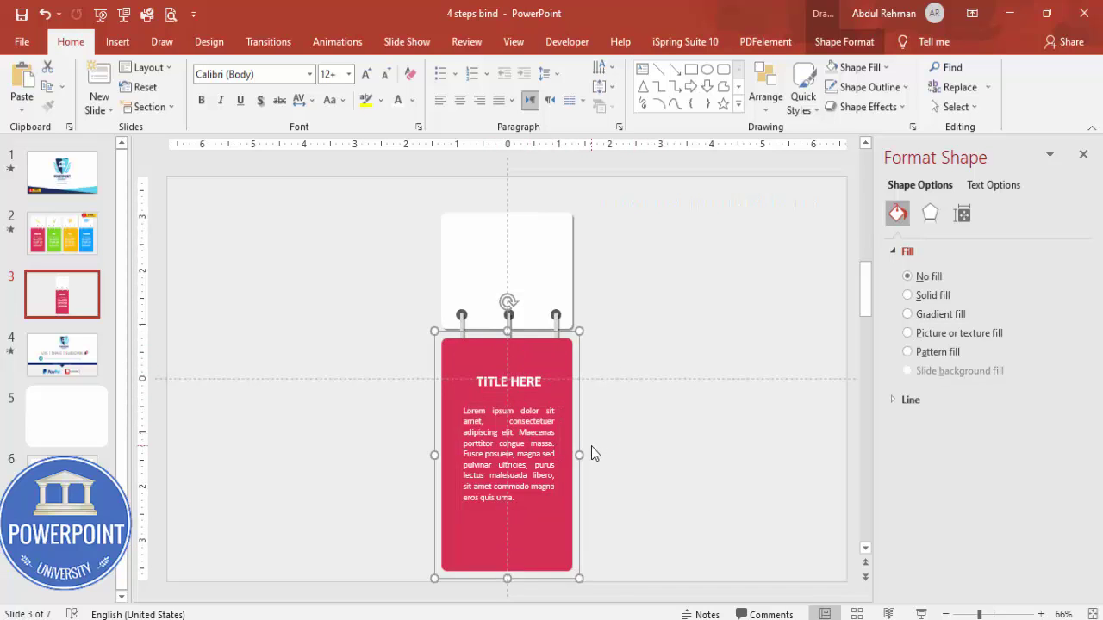
pyautogui.click(844, 41)
pyautogui.click(879, 87)
pyautogui.click(842, 128)
pyautogui.click(629, 269)
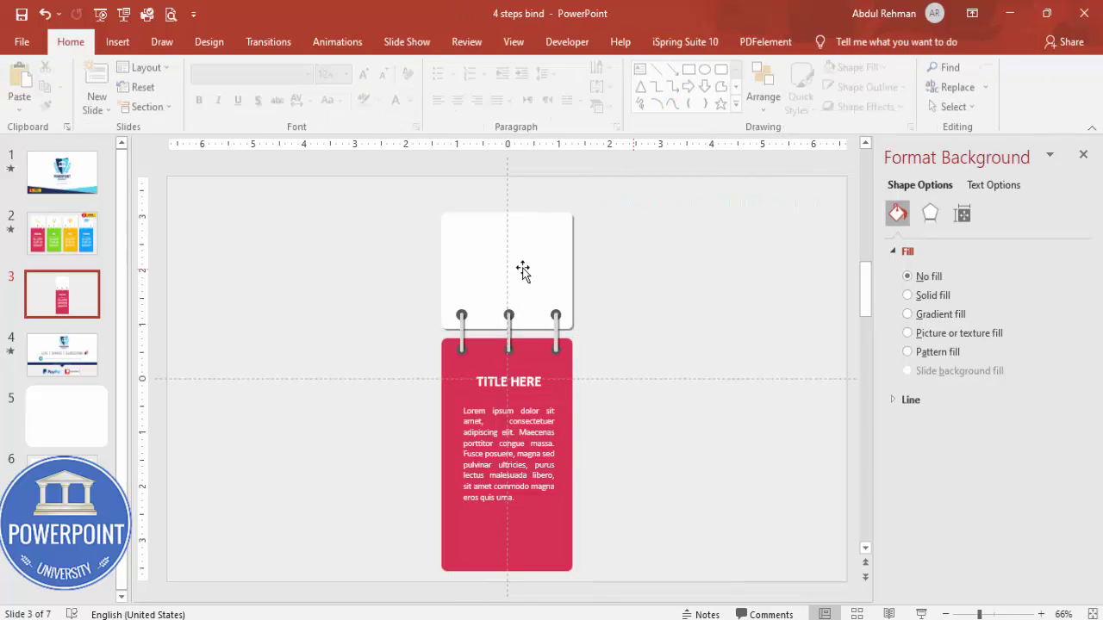
# Step: Insert the target icon from the icon library and move it onto the white tab
pyautogui.click(117, 42)
pyautogui.click(308, 82)
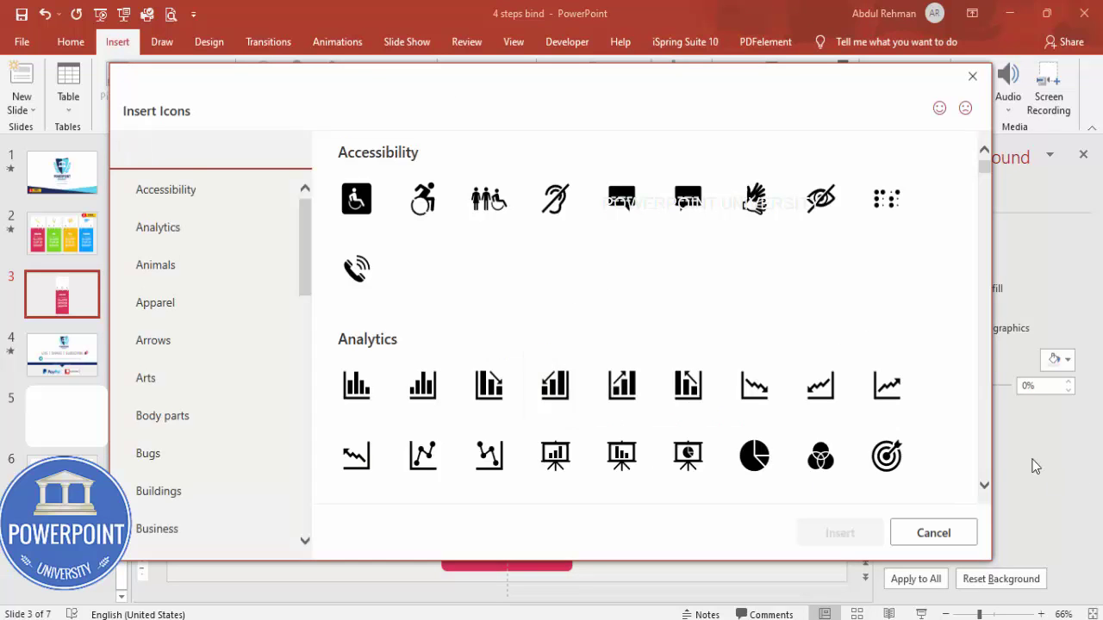
pyautogui.click(889, 456)
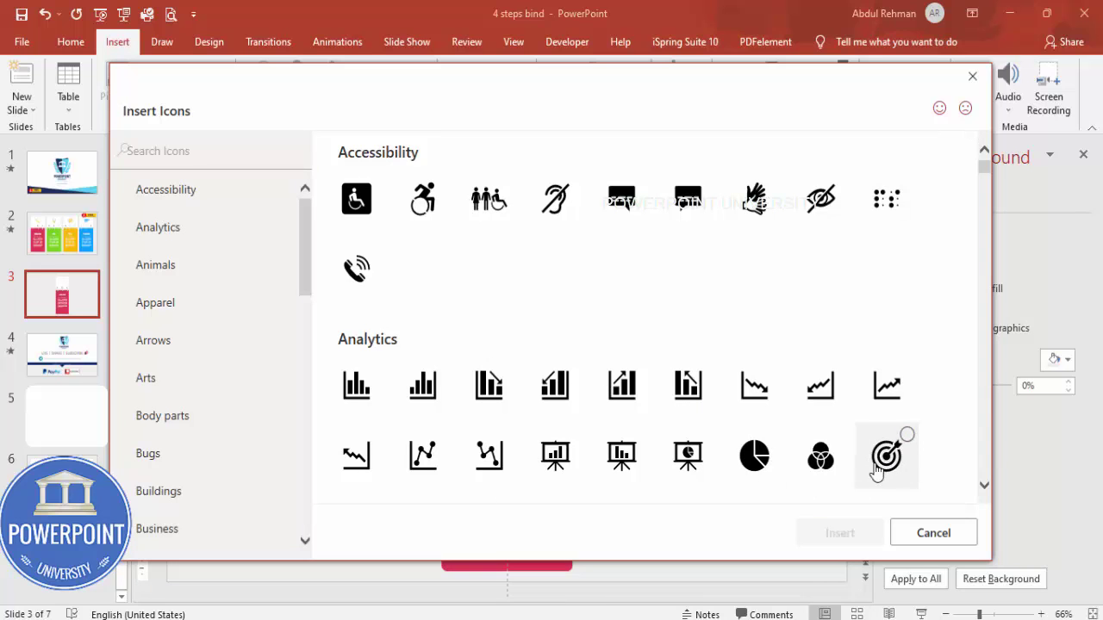
pyautogui.click(832, 535)
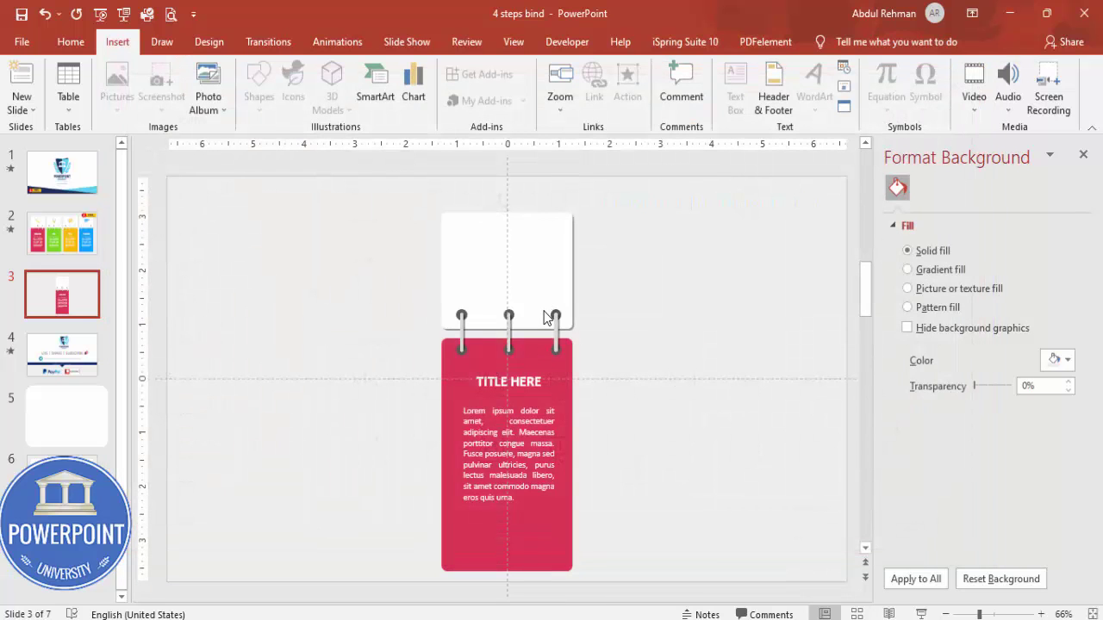
pyautogui.moveTo(514, 373); pyautogui.dragTo(518, 251)
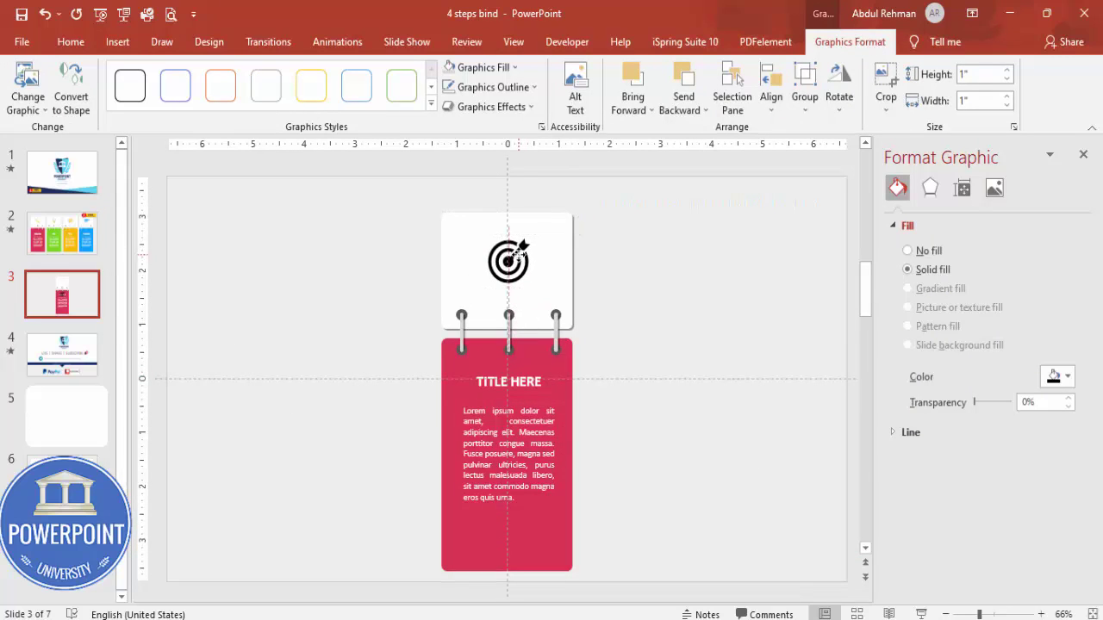
# Step: Colour the target icon red to match the panel
pyautogui.click(482, 67)
pyautogui.click(448, 235)
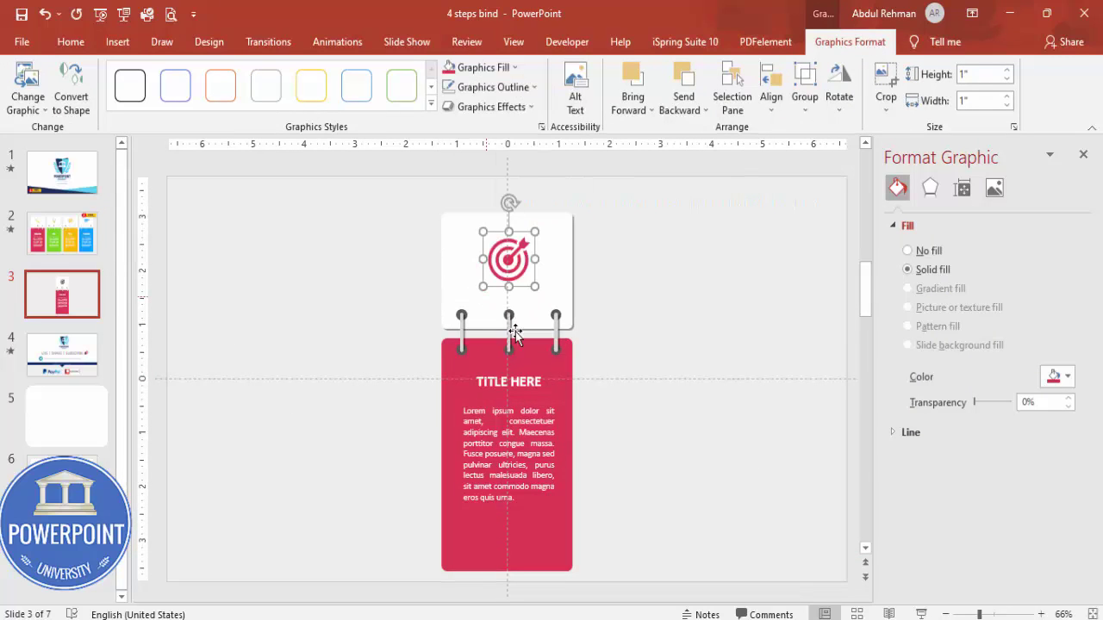
pyautogui.click(522, 263)
pyautogui.click(640, 305)
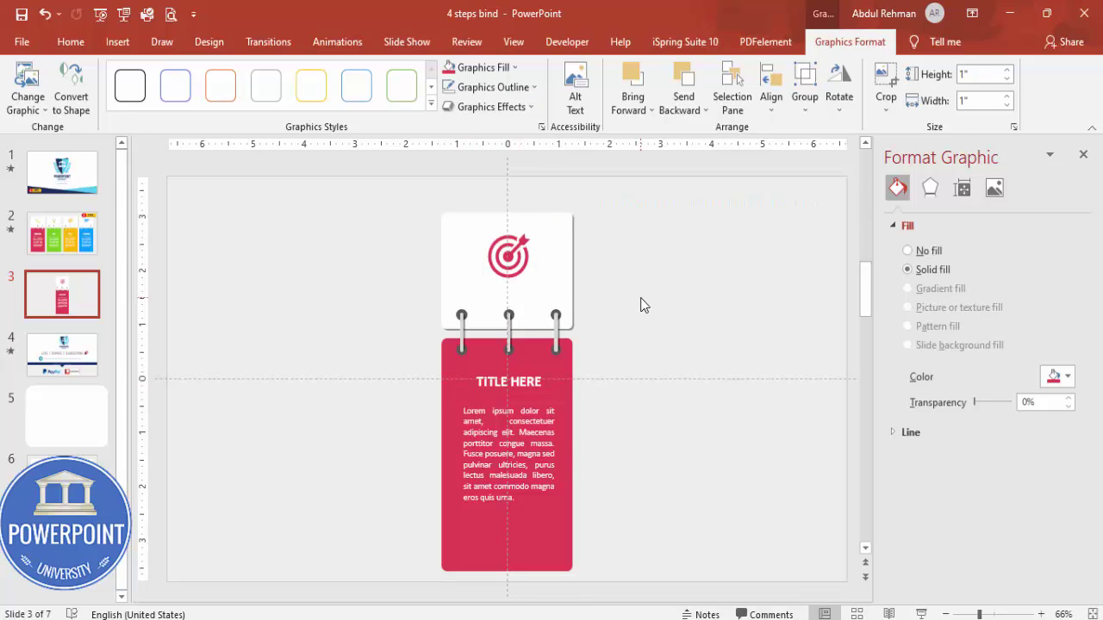
# Step: Group the white tab with the target icon and send the group back behind the rings
pyautogui.click(558, 225)
pyautogui.keyDown('shift'); pyautogui.click(508, 255); pyautogui.keyUp('shift')
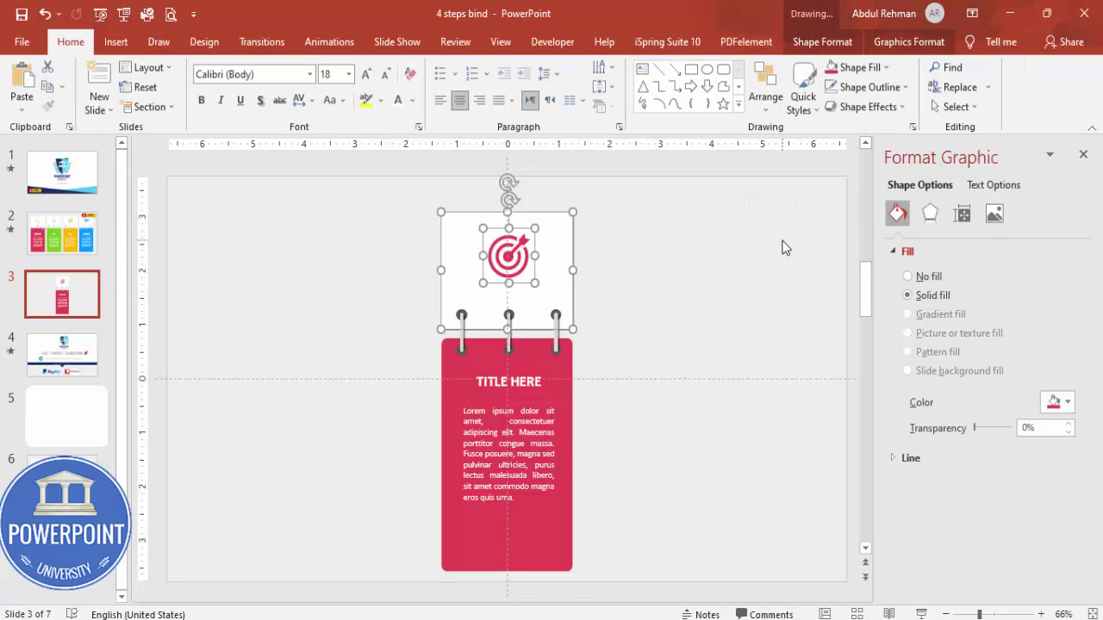
pyautogui.hotkey('ctrl', 'g')
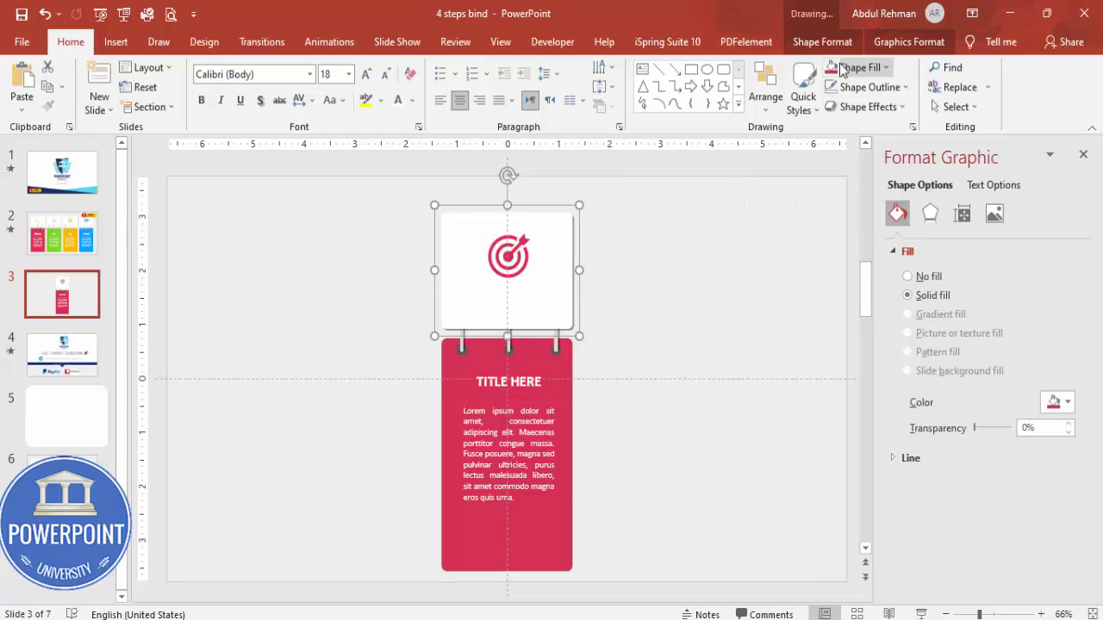
pyautogui.click(882, 43)
pyautogui.click(696, 110)
pyautogui.click(705, 128)
pyautogui.click(670, 277)
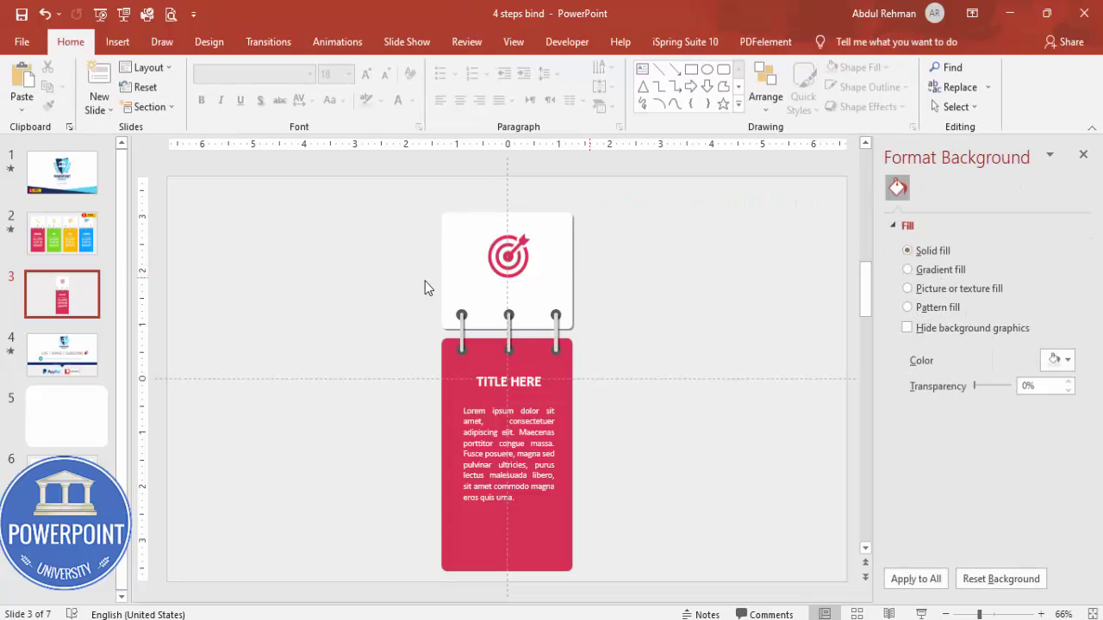
# Step: Shift the whole card to the left and fill the middle card's panel green
pyautogui.moveTo(377, 207); pyautogui.dragTo(635, 603)
pyautogui.moveTo(533, 544); pyautogui.dragTo(726, 532)
pyautogui.click(521, 532)
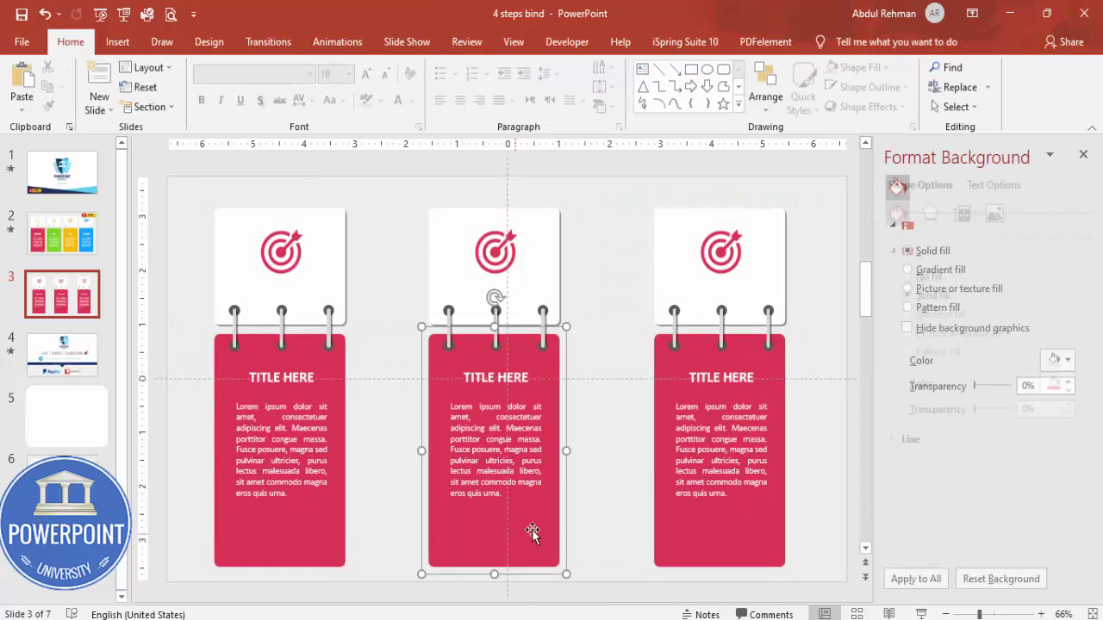
pyautogui.click(1065, 402)
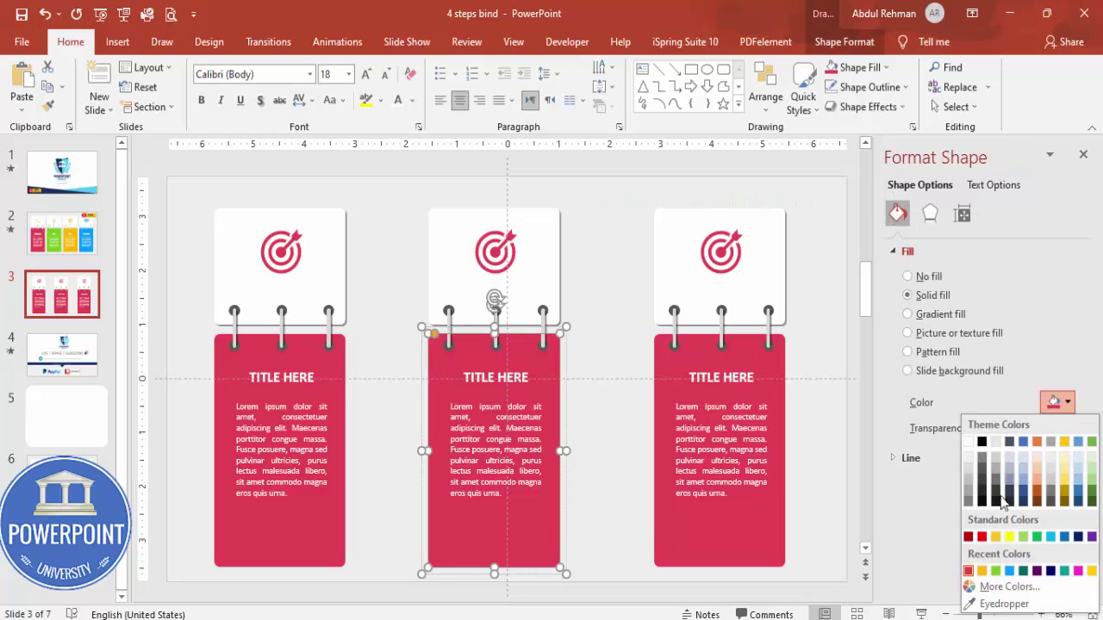
pyautogui.click(995, 570)
# Step: Fill the third card's panel blue
pyautogui.click(748, 534)
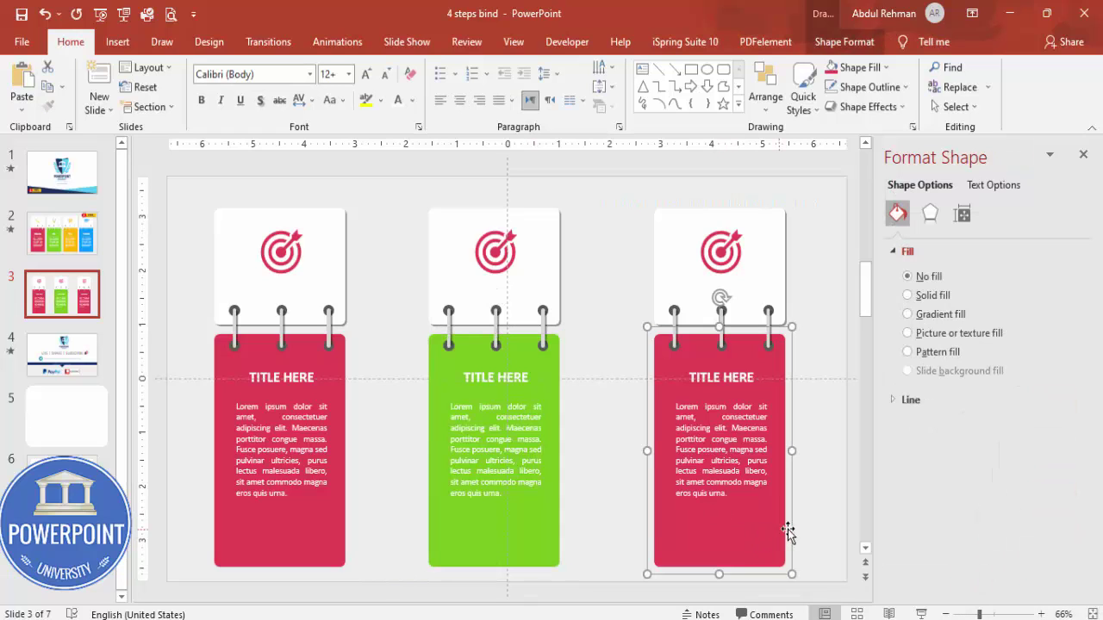
pyautogui.click(1056, 402)
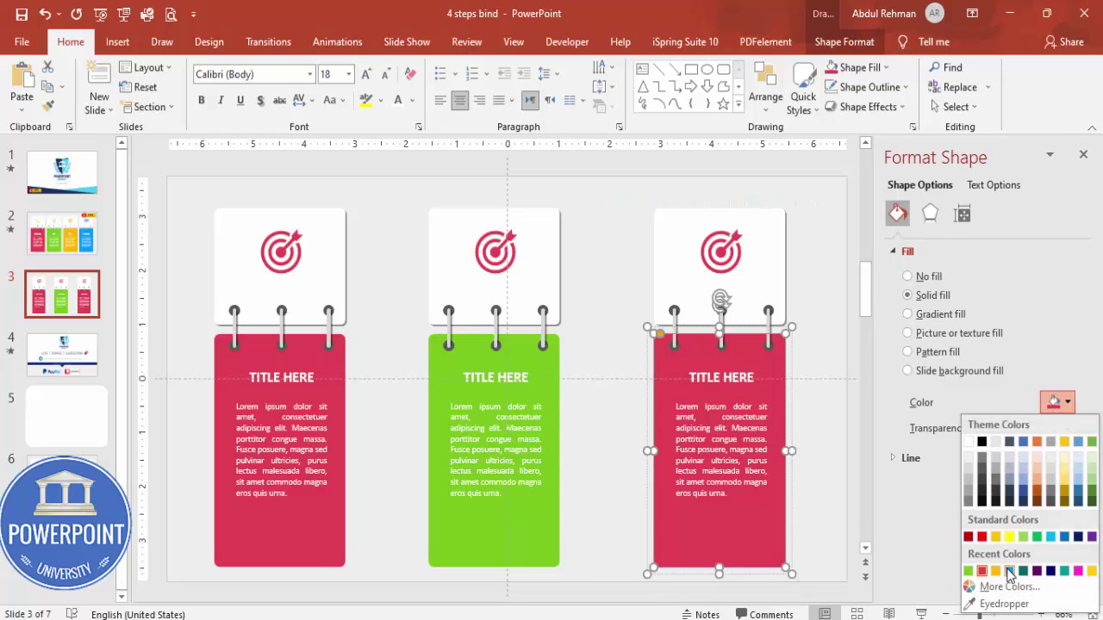
pyautogui.click(1009, 570)
pyautogui.click(817, 497)
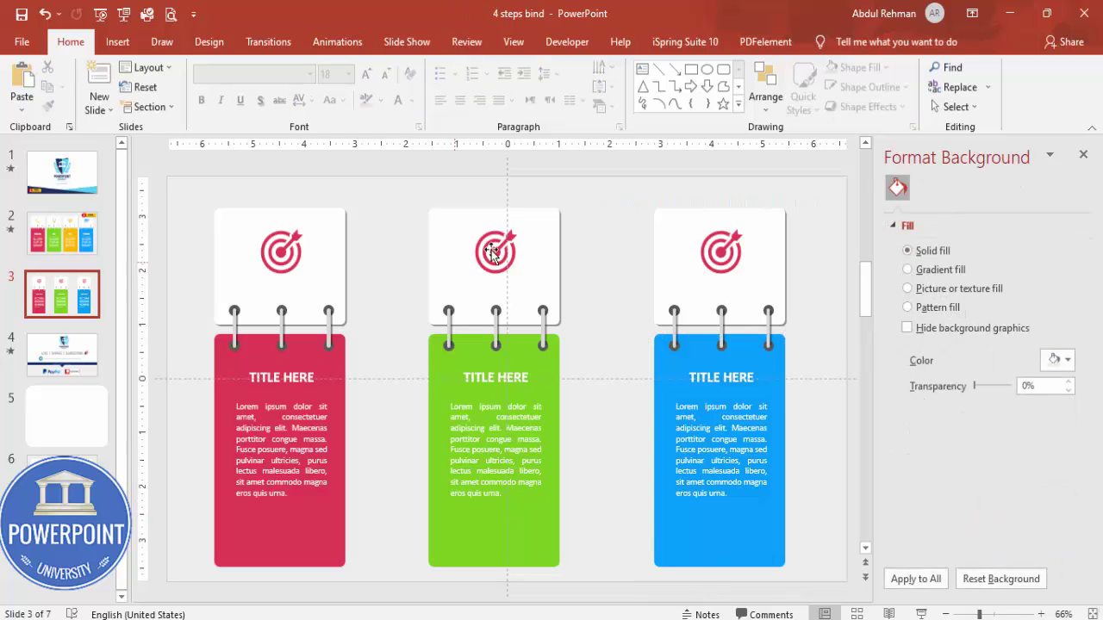